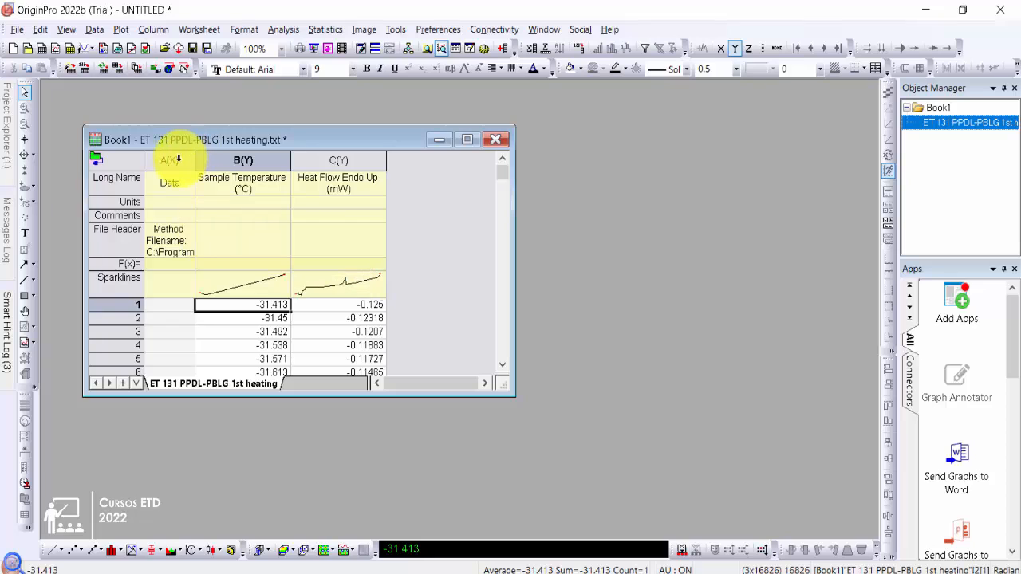
# - Delete the first worksheet column, Data, ahead of Sample Temperature
pyautogui.click(169, 160)
pyautogui.rightClick(177, 159)
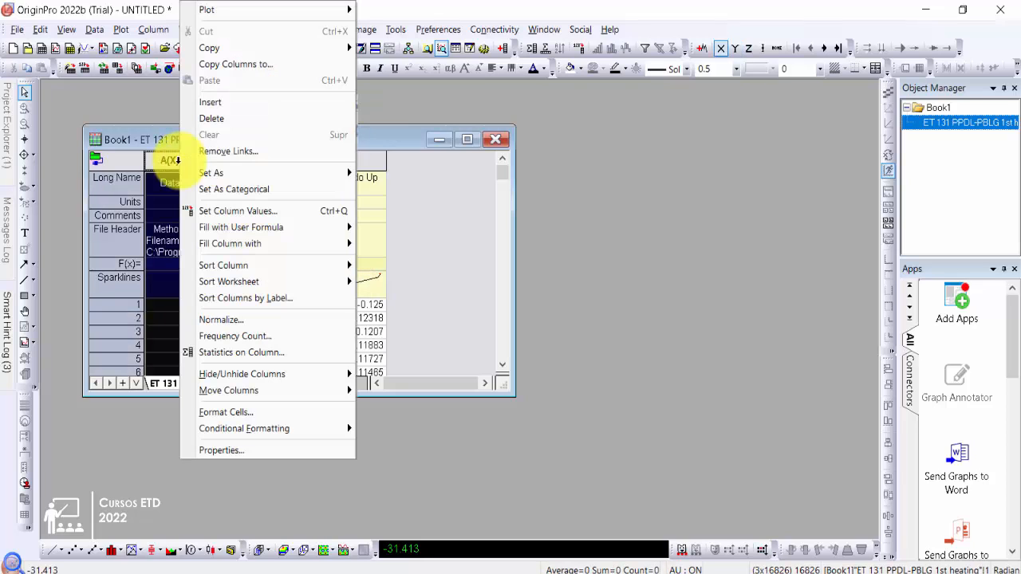
pyautogui.click(296, 128)
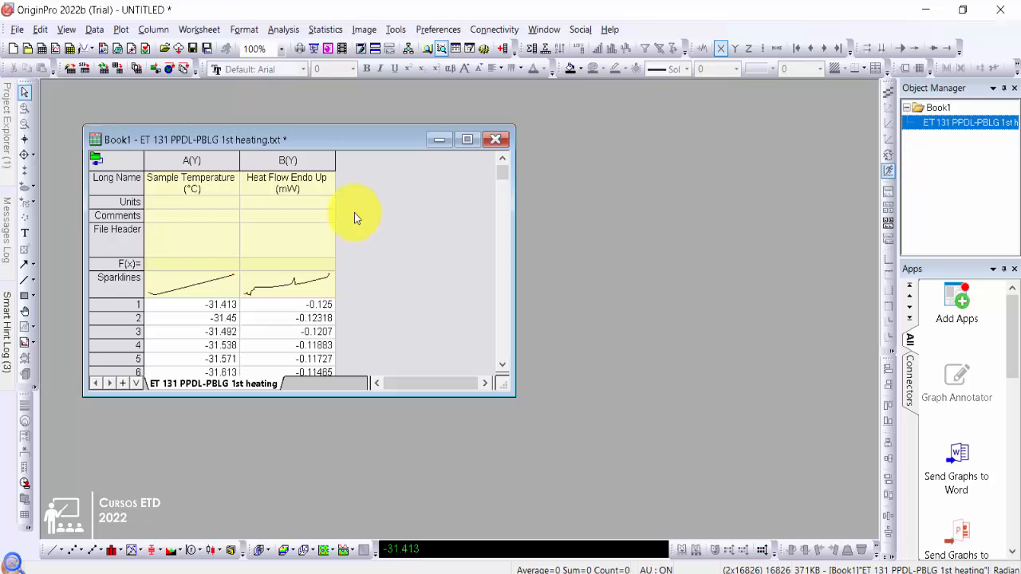
pyautogui.click(252, 287)
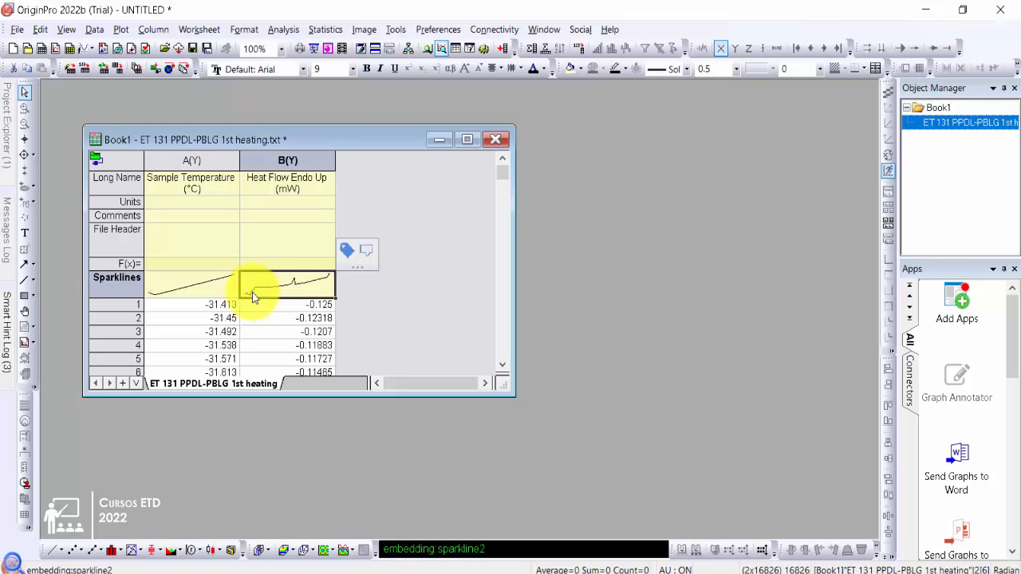
pyautogui.click(175, 263)
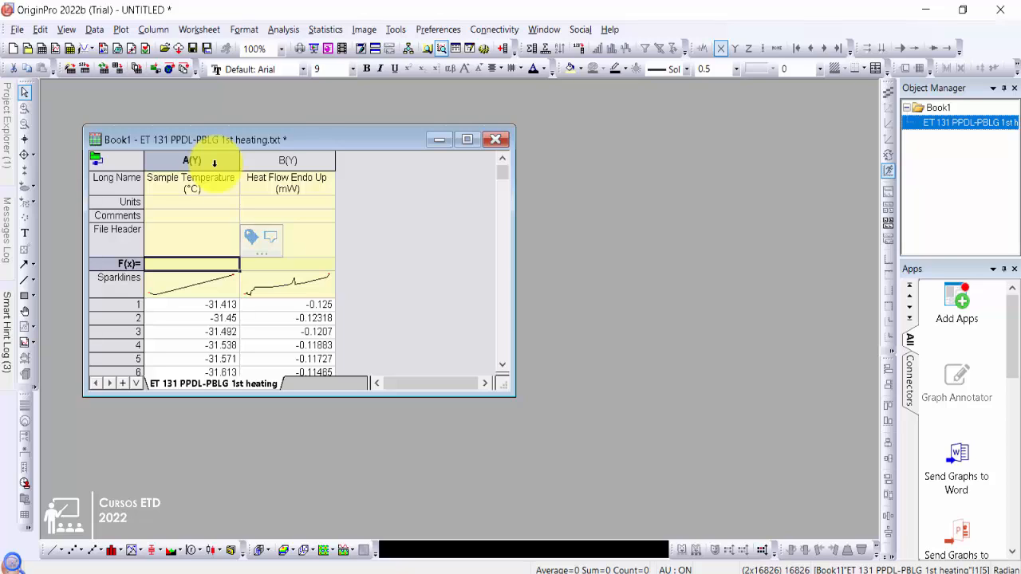
pyautogui.click(377, 229)
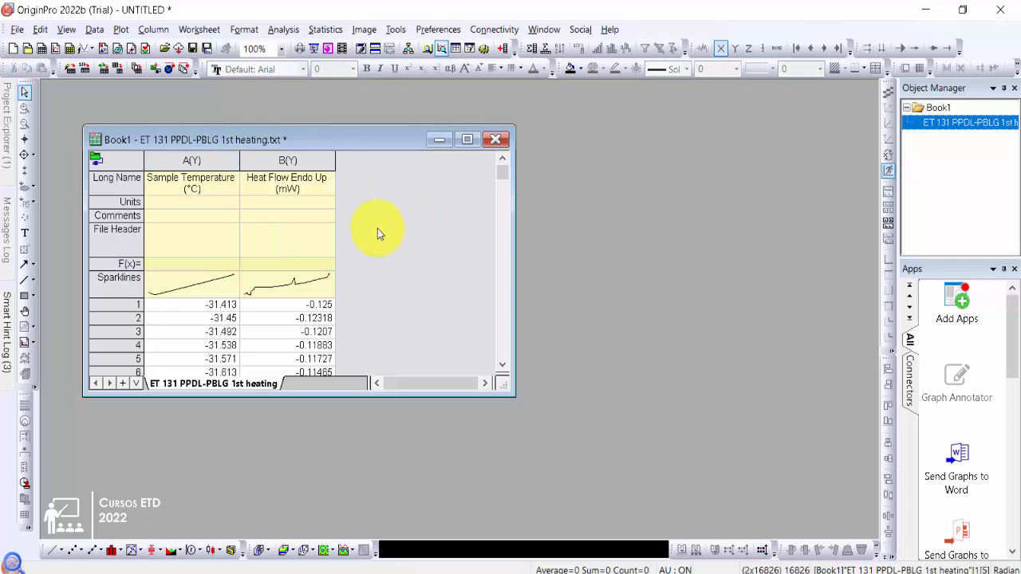
pyautogui.click(219, 160)
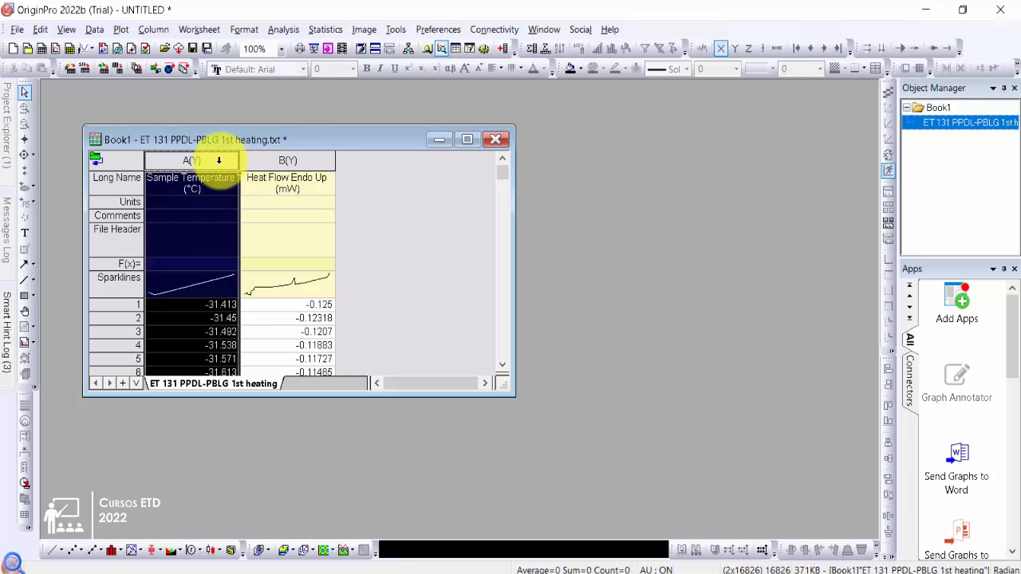
pyautogui.click(311, 160)
pyautogui.click(229, 245)
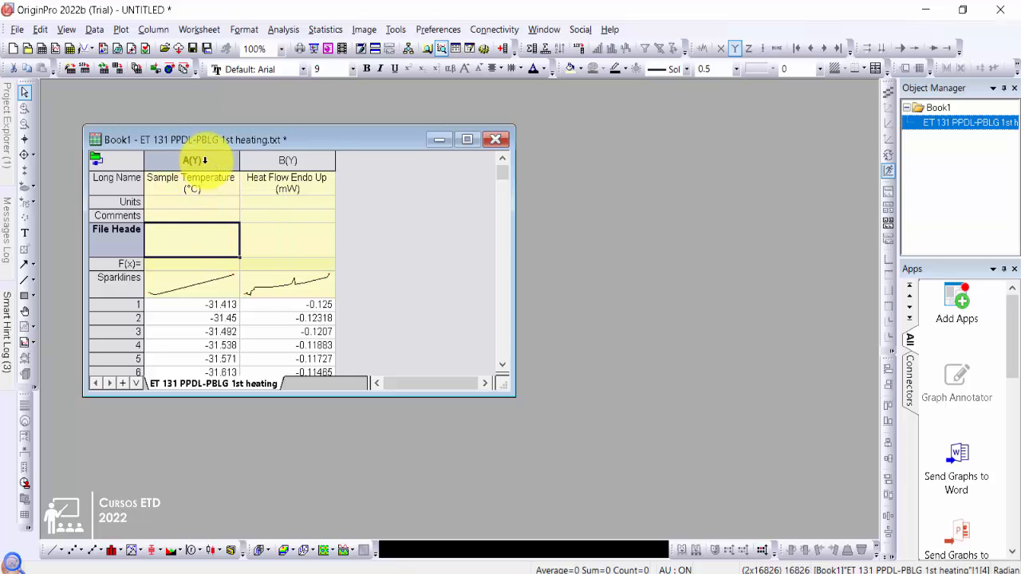
# - Set the Sample Temperature column's plot designation to X
pyautogui.click(205, 160)
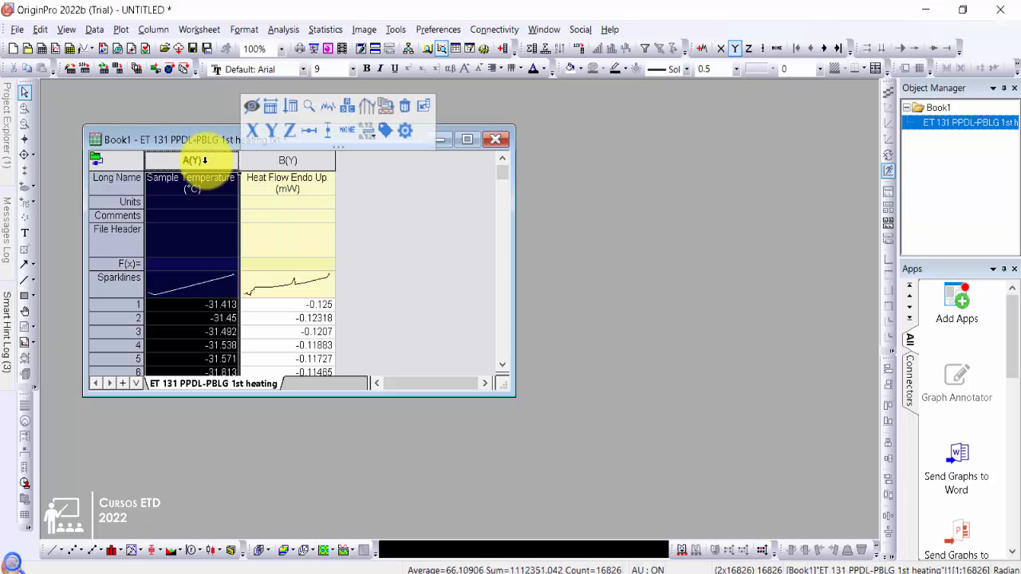
pyautogui.rightClick(205, 161)
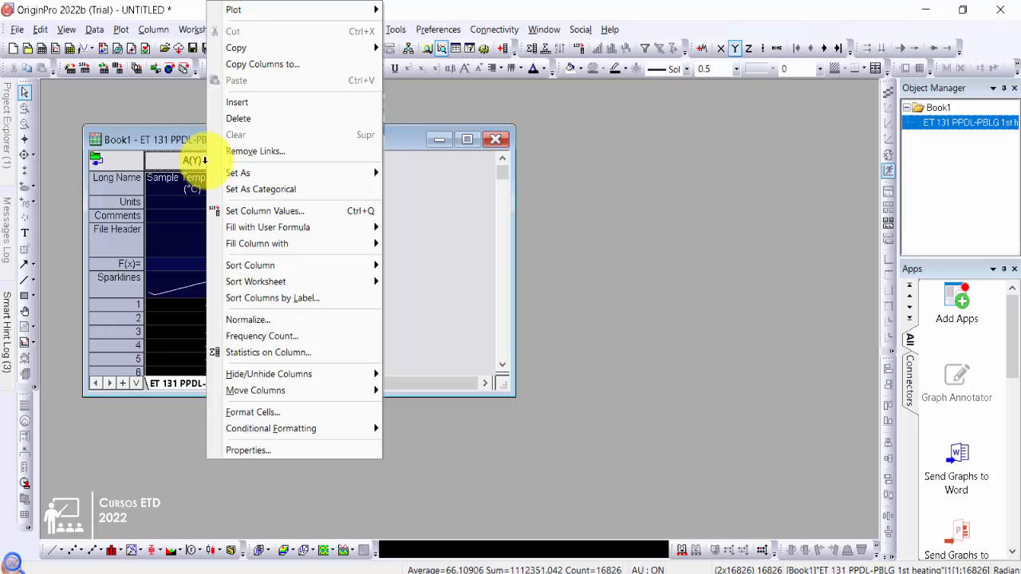
pyautogui.moveTo(324, 178)
pyautogui.click(202, 163)
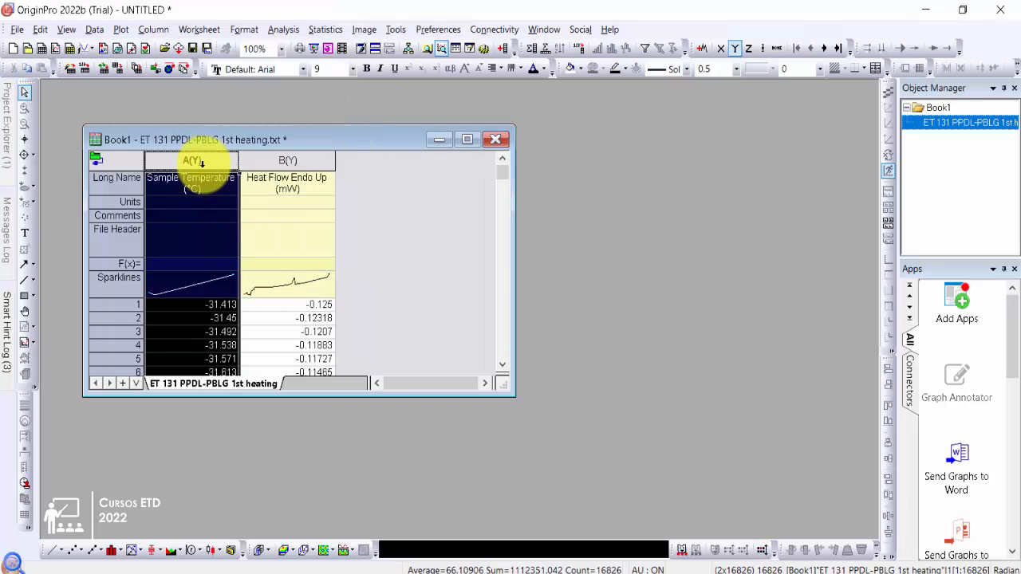
pyautogui.rightClick(202, 162)
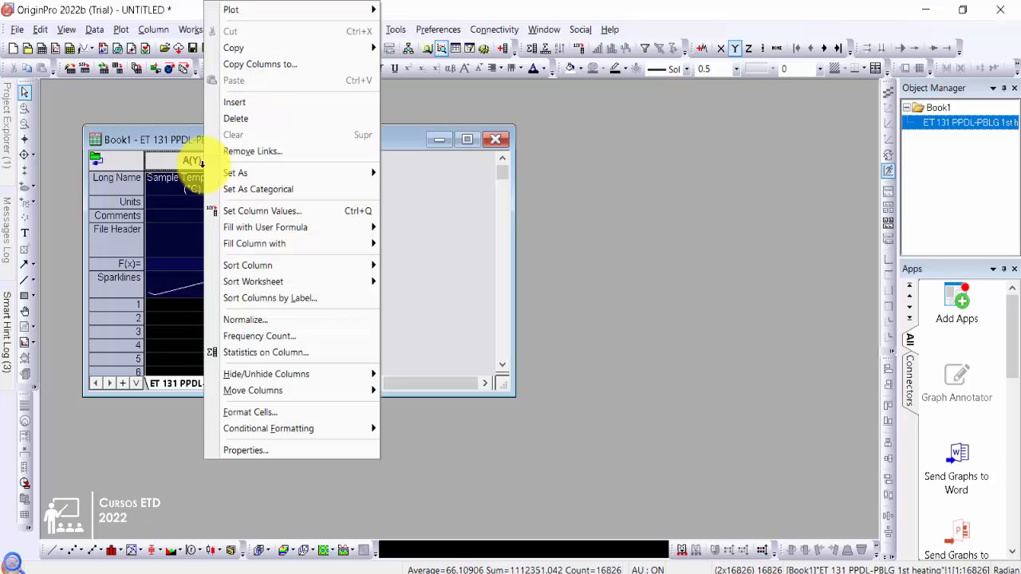
pyautogui.moveTo(311, 175)
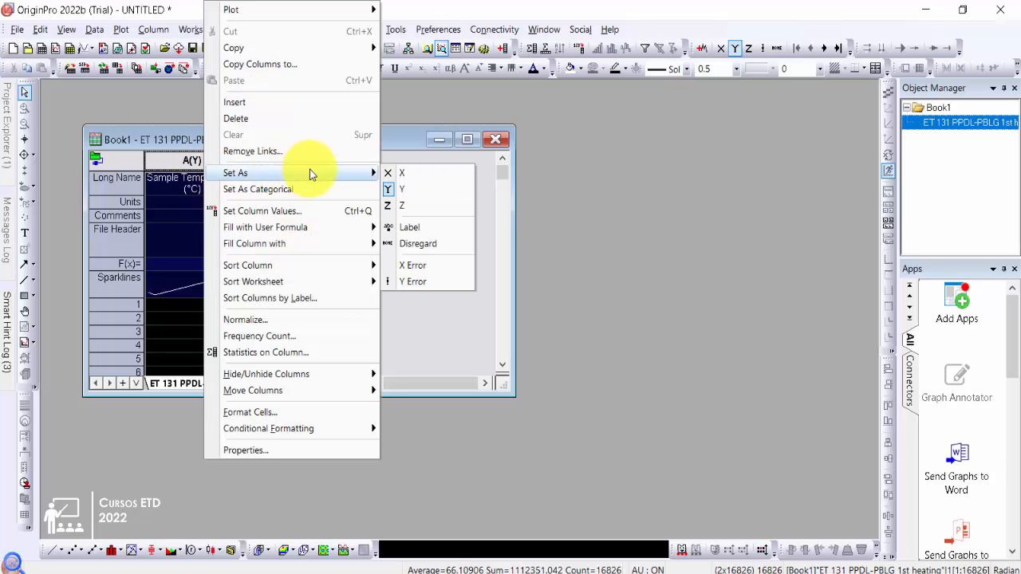
pyautogui.click(422, 170)
pyautogui.click(364, 203)
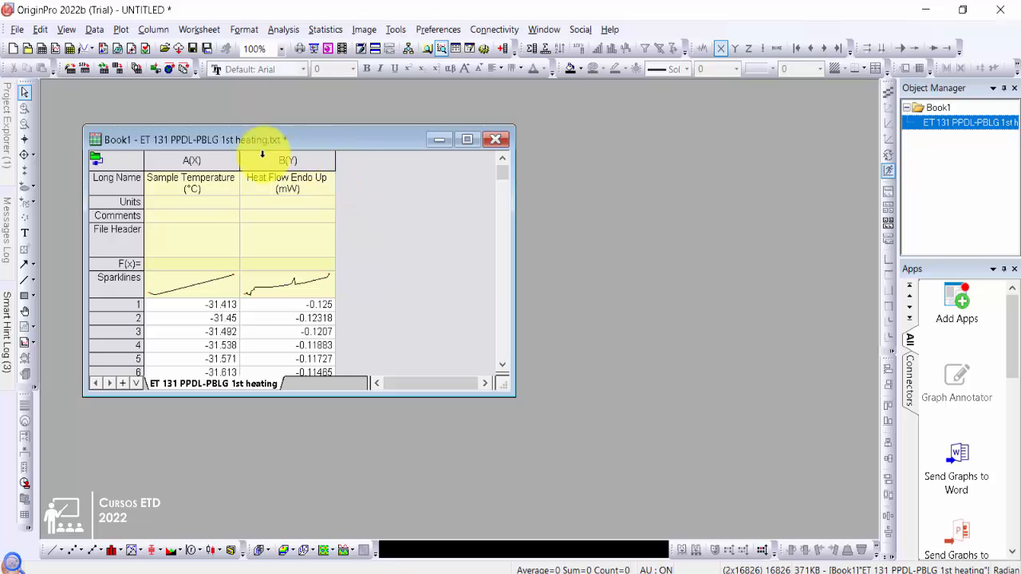
# - Plot Heat Flow Endo Up against Sample Temperature as a basic 2D Line graph from both worksheet columns
pyautogui.click(207, 159)
pyautogui.keyDown('shift'); pyautogui.click(249, 162); pyautogui.keyUp('shift')
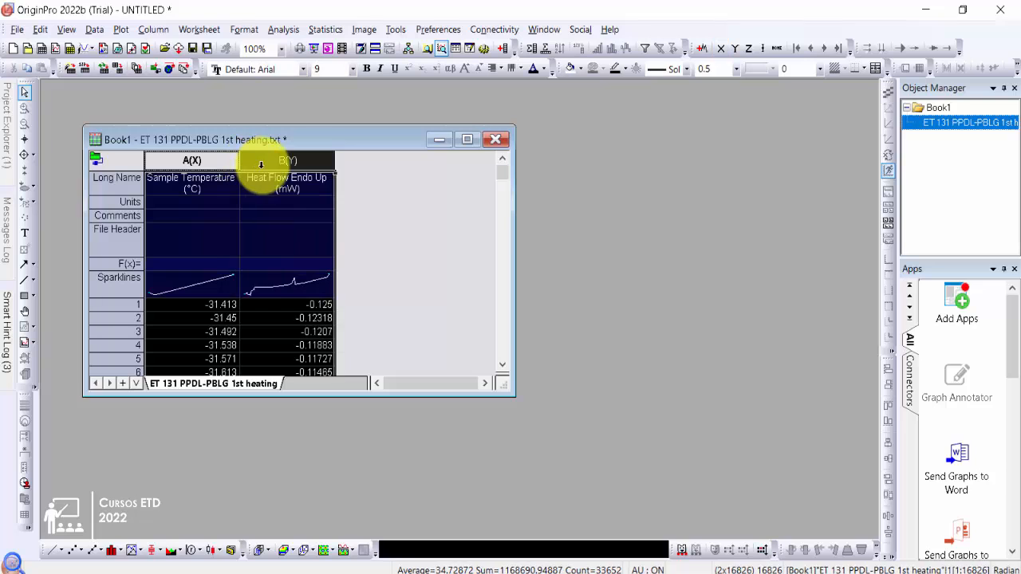
pyautogui.click(121, 30)
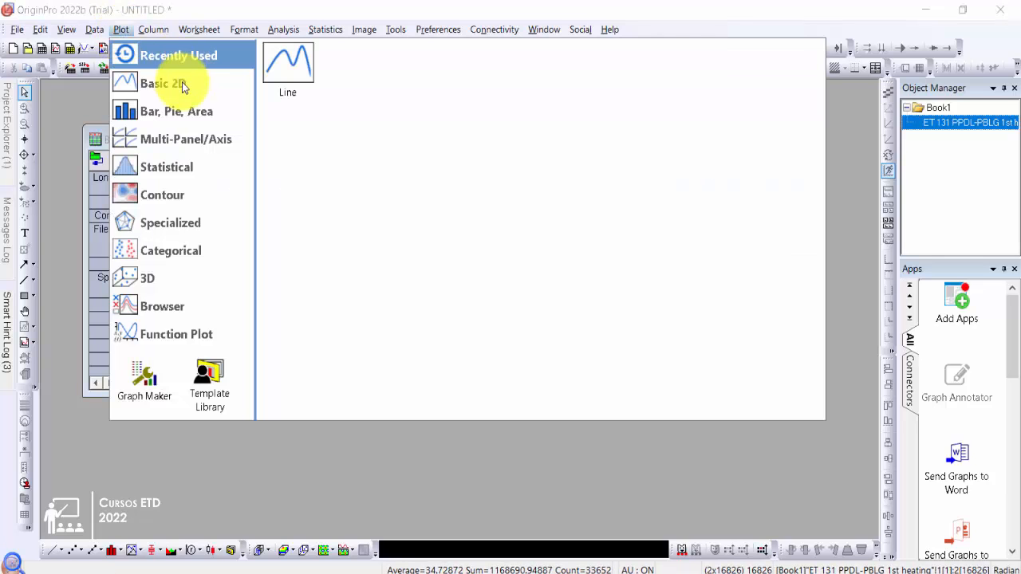
pyautogui.moveTo(181, 82)
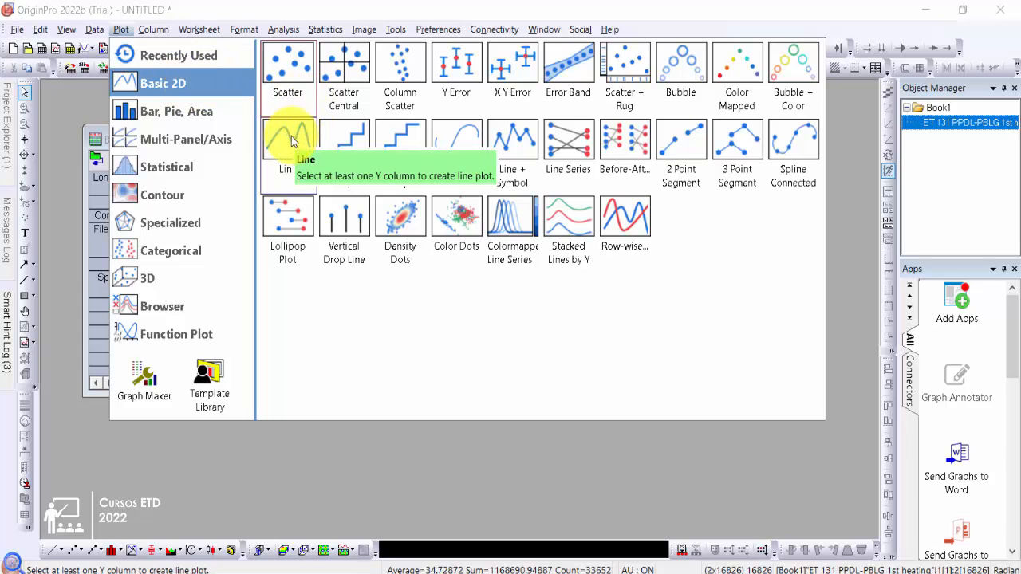
pyautogui.click(285, 9)
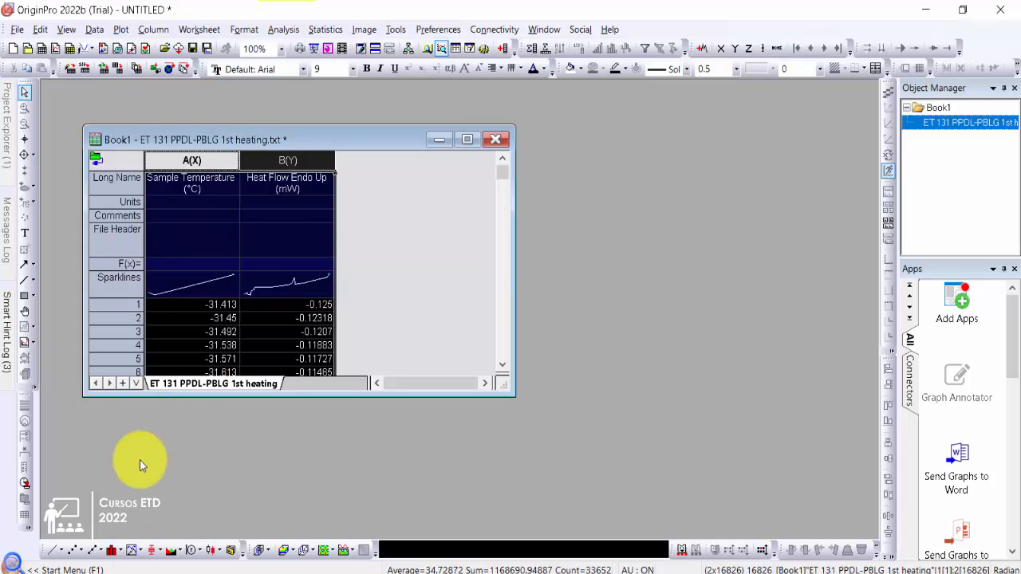
pyautogui.click(65, 550)
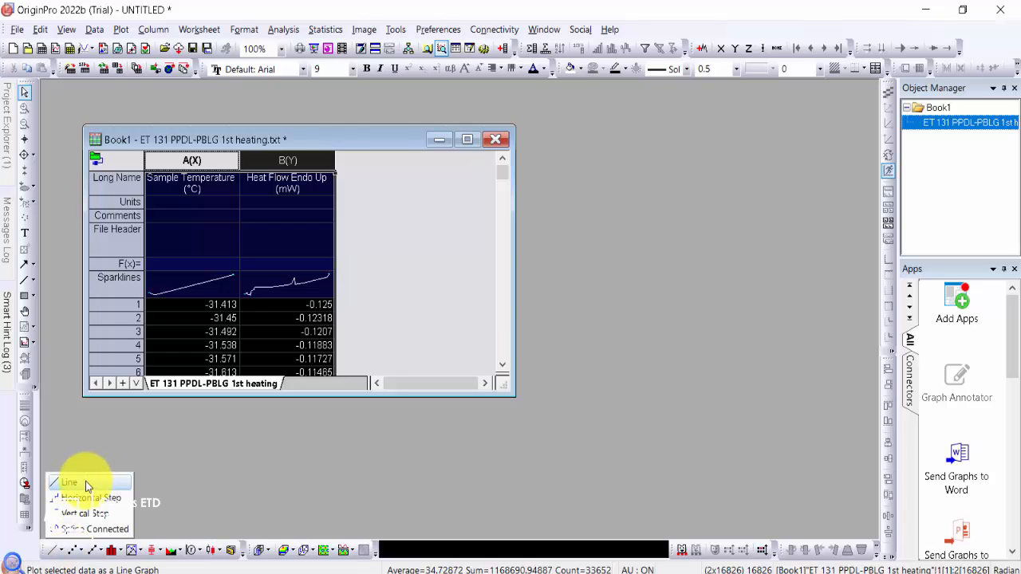
pyautogui.click(299, 136)
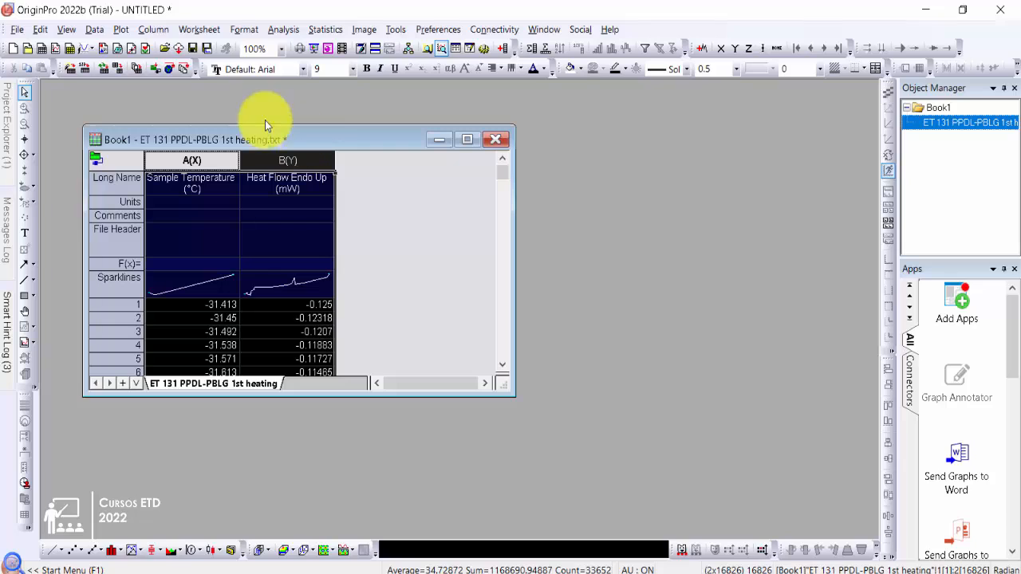
pyautogui.click(121, 30)
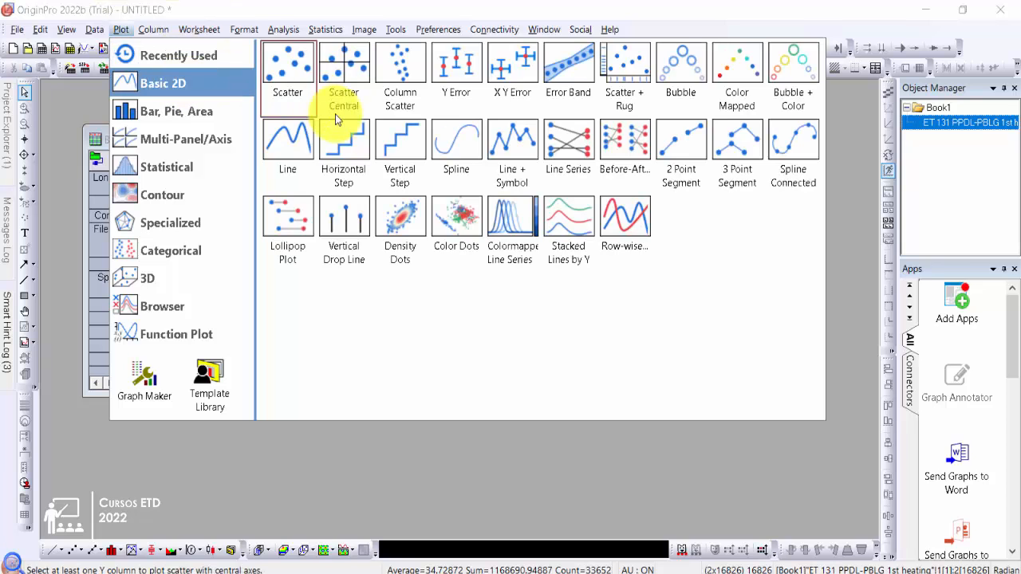
pyautogui.click(296, 142)
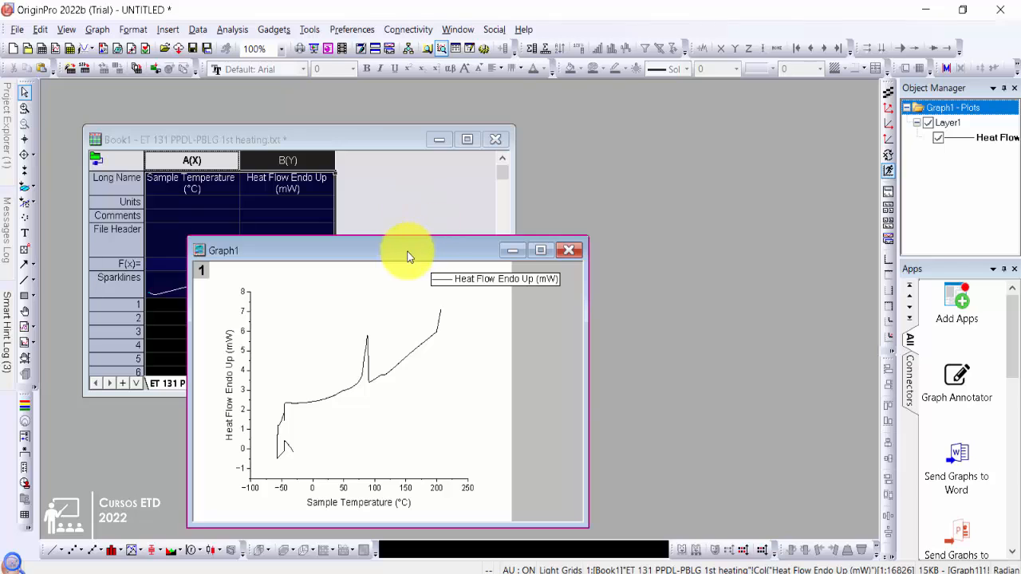
# - Move the new graph window beside the worksheet so it no longer covers the data columns
pyautogui.moveTo(407, 257); pyautogui.dragTo(568, 138)
pyautogui.click(546, 209)
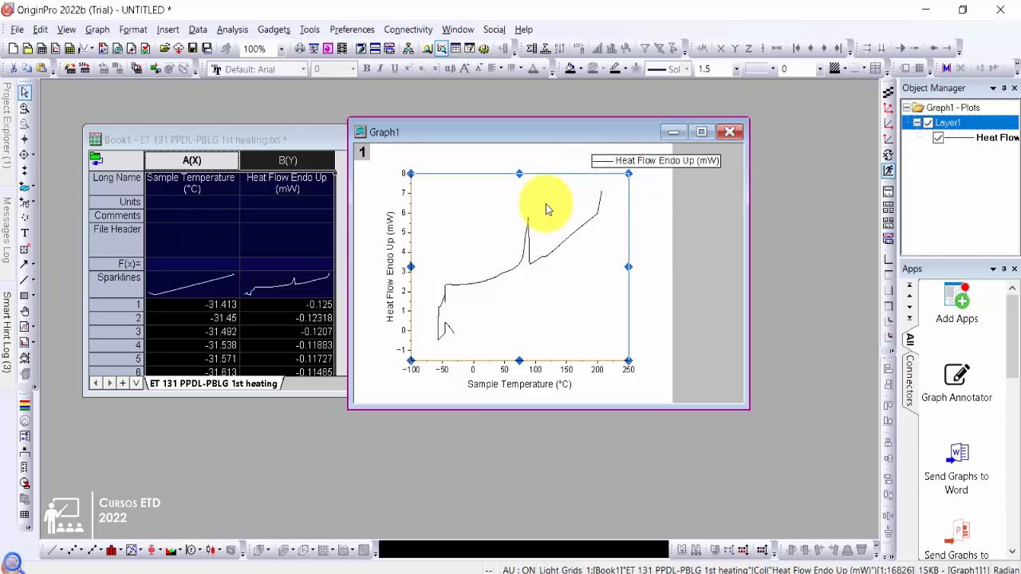
pyautogui.click(702, 247)
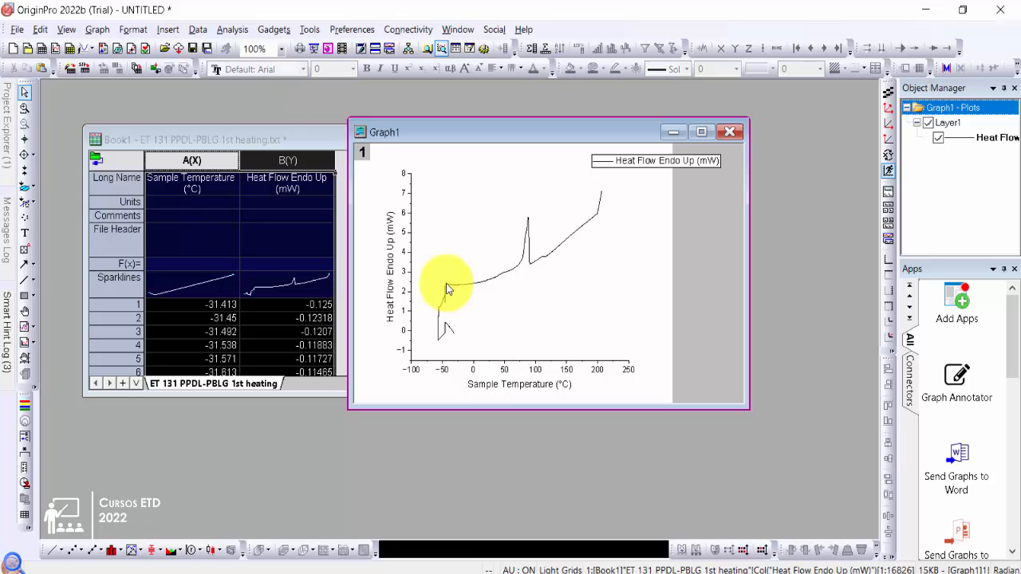
# - Read the screen coordinates of the point where the smooth heating curve begins, after the initial vertical jumps
pyautogui.click(26, 142)
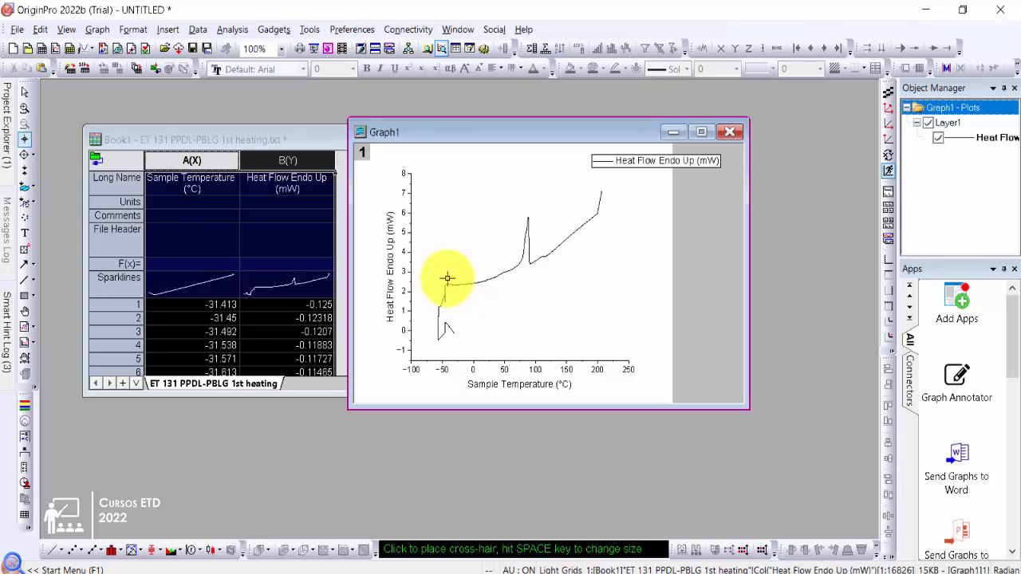
pyautogui.click(448, 278)
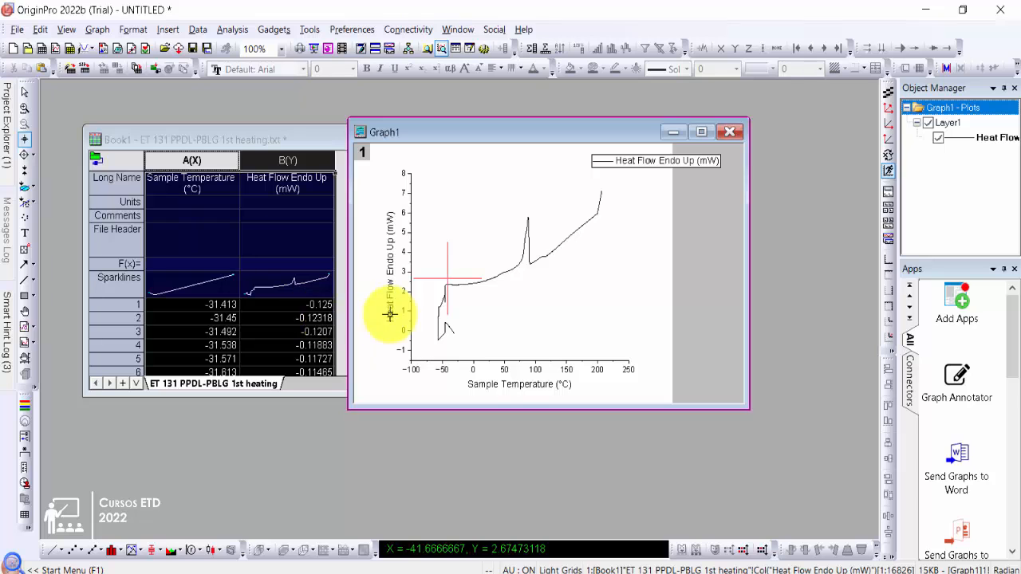
# - Unlock the imported data and delete worksheet rows 1 to 2109, which hold the irregular start of the curve
pyautogui.click(280, 242)
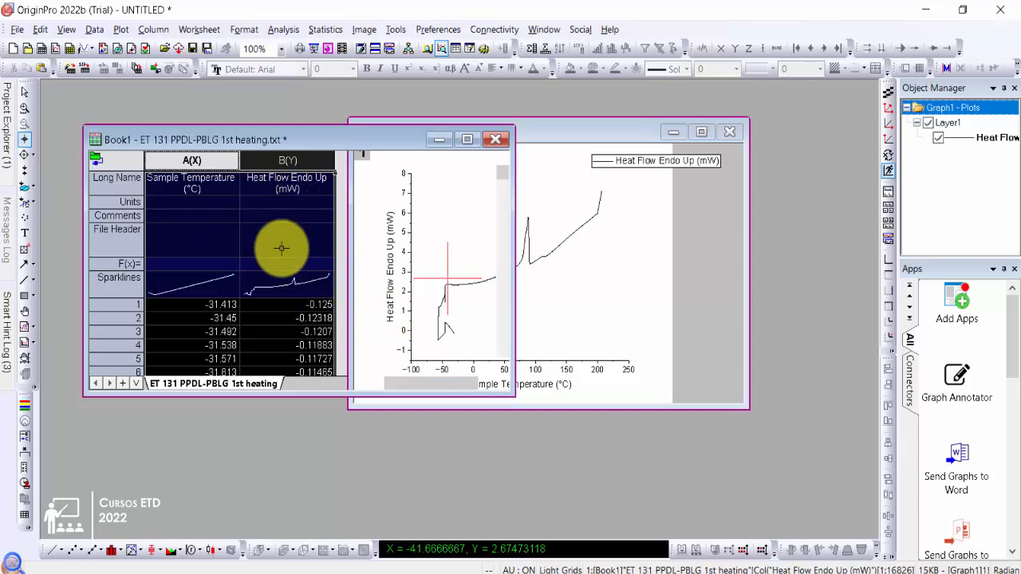
pyautogui.moveTo(502, 172); pyautogui.dragTo(503, 210)
pyautogui.click(128, 454)
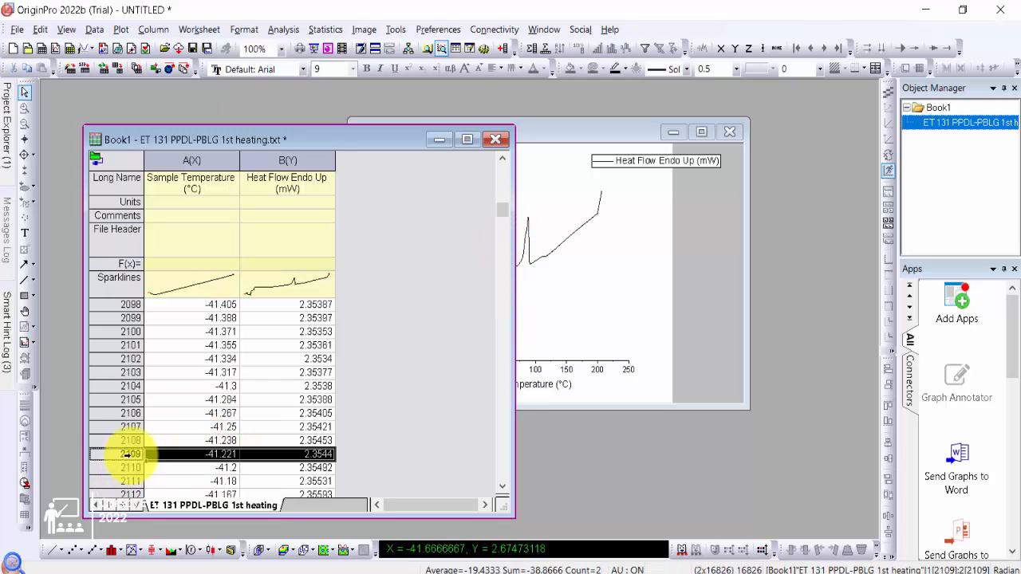
pyautogui.moveTo(127, 454); pyautogui.dragTo(169, 140)
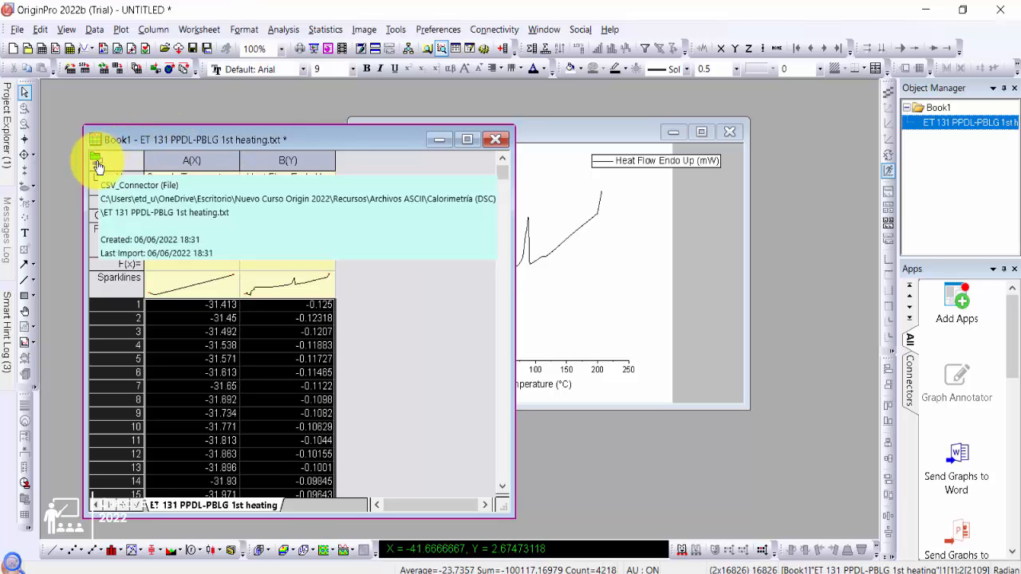
pyautogui.click(97, 164)
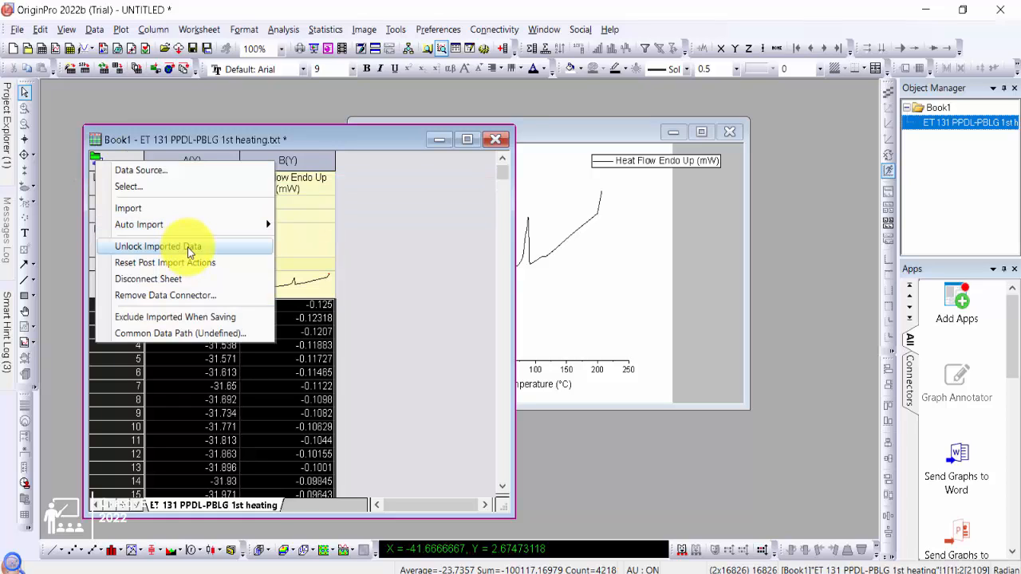
pyautogui.click(190, 248)
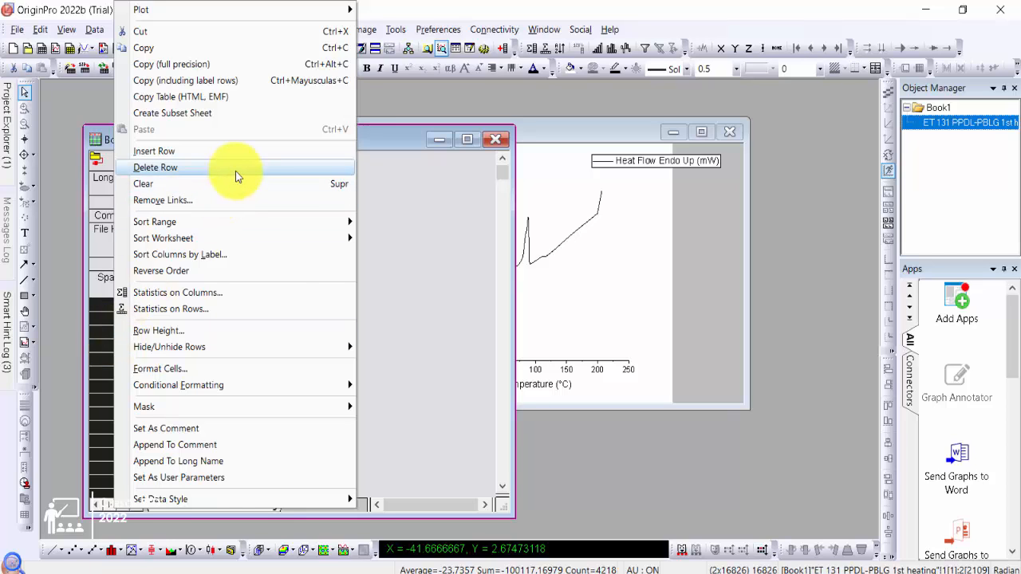
pyautogui.click(235, 168)
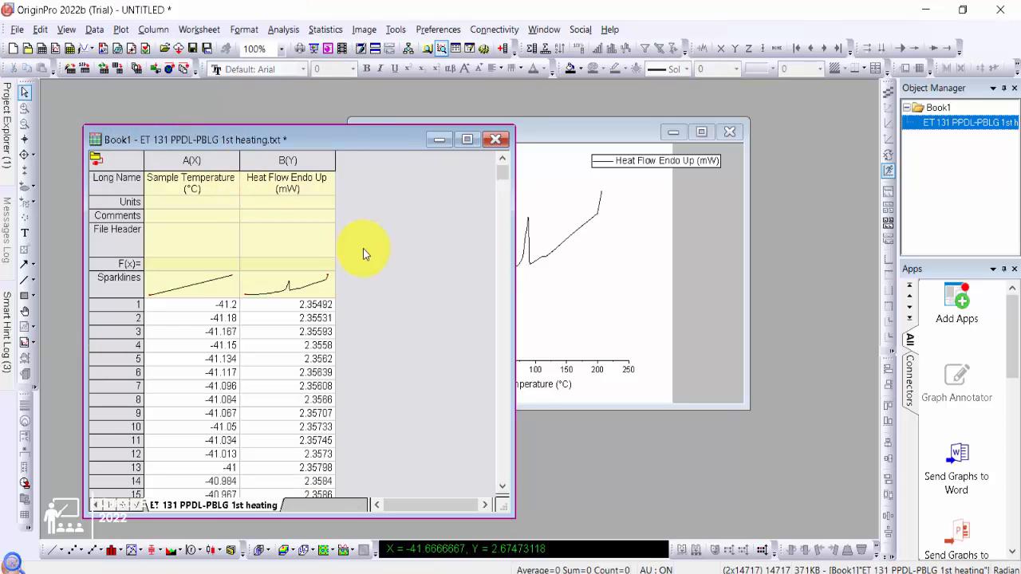
# - Read the coordinates of the kink at the high-temperature end of the curve and return to the worksheet
pyautogui.click(684, 249)
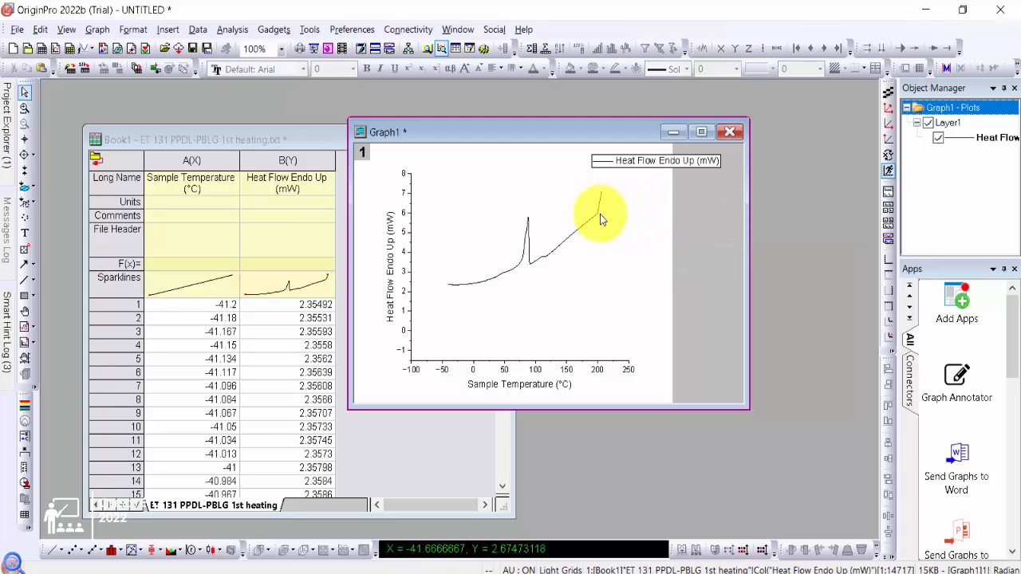
pyautogui.click(24, 139)
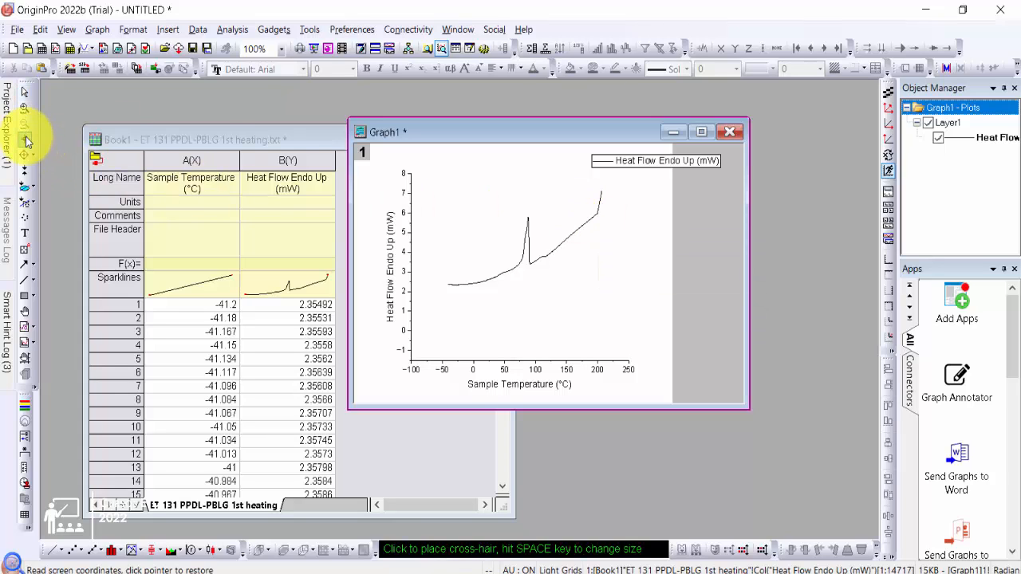
pyautogui.click(596, 220)
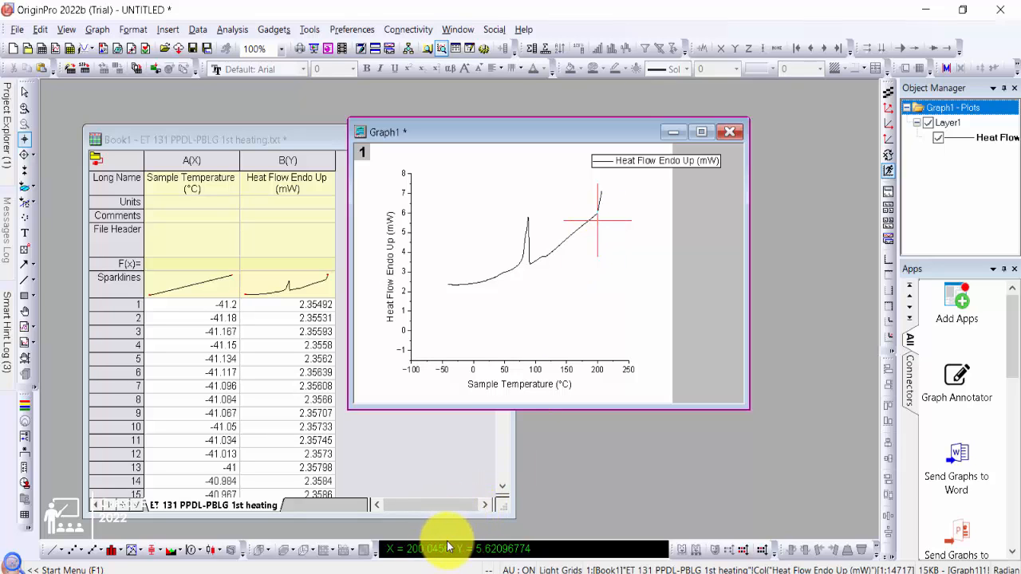
pyautogui.click(446, 471)
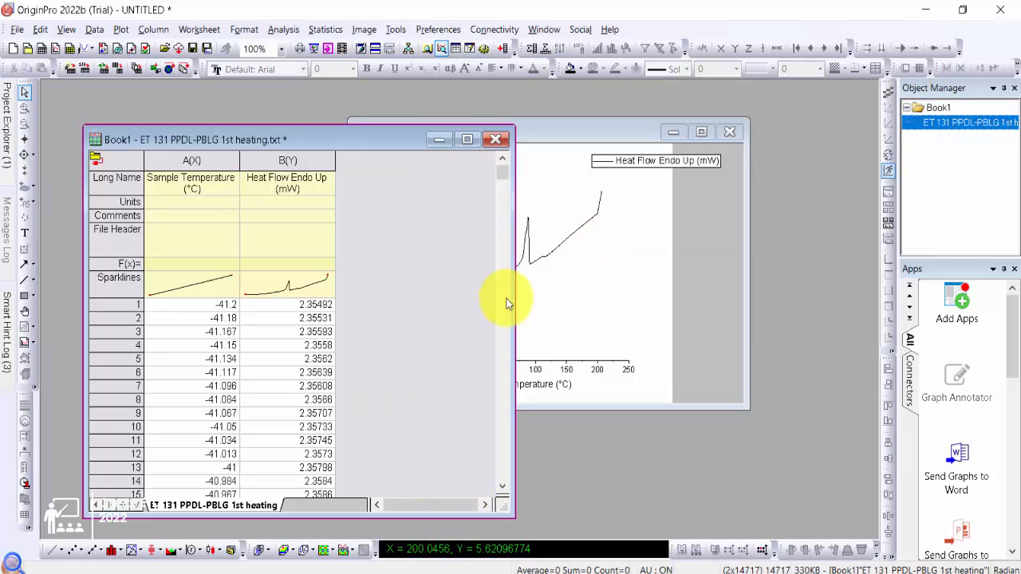
# - Delete worksheet rows 14308 to 14717, which hold the data from 200 °C upward at the end of the curve
pyautogui.click(501, 183)
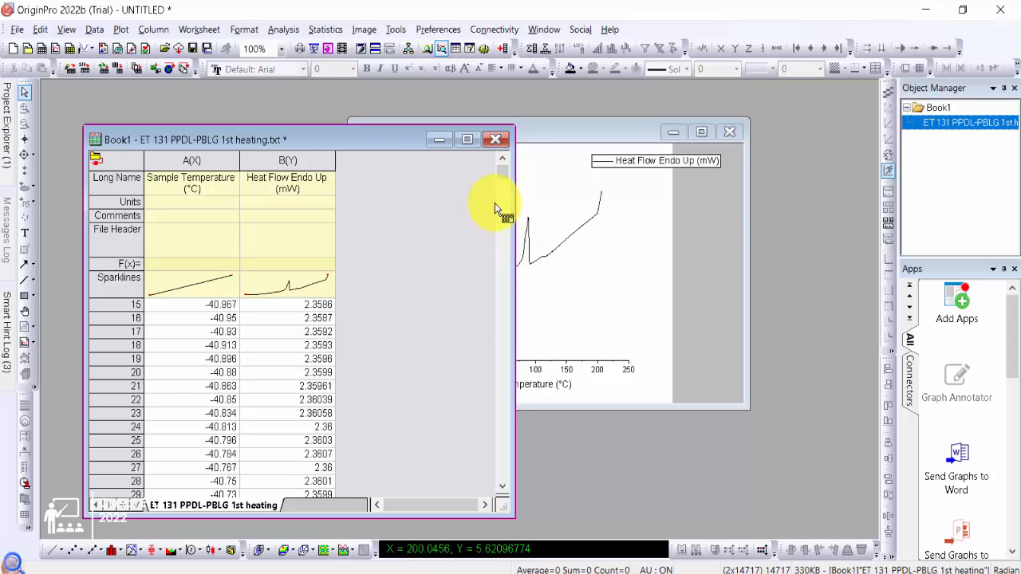
pyautogui.moveTo(502, 174); pyautogui.dragTo(480, 479)
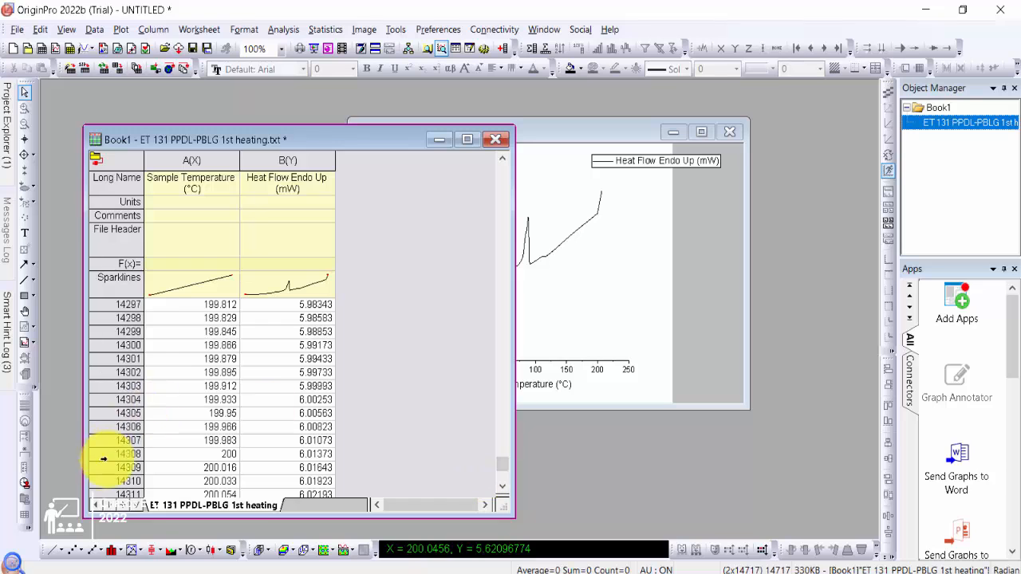
pyautogui.click(120, 454)
pyautogui.moveTo(118, 454); pyautogui.dragTo(120, 480)
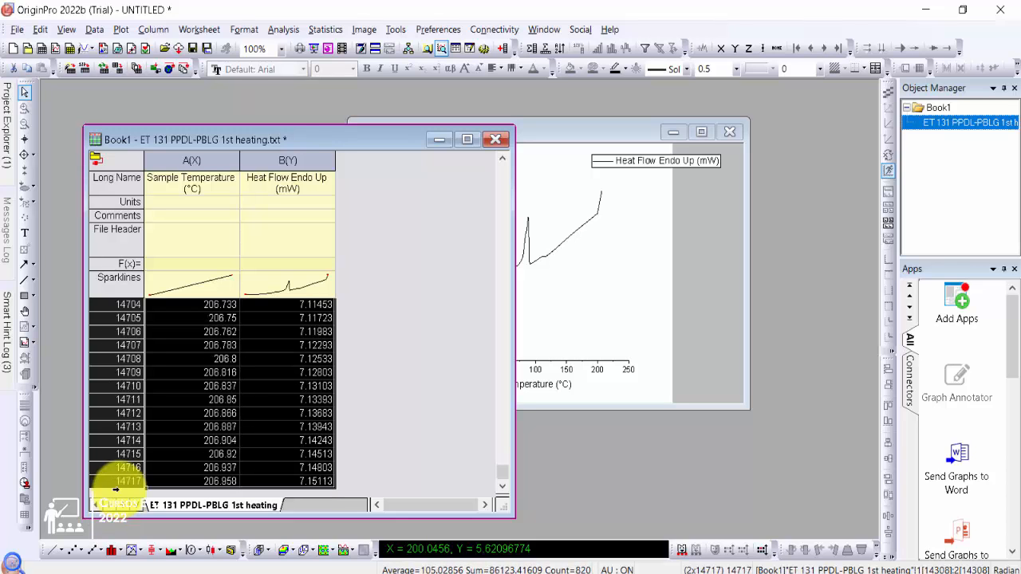
pyautogui.rightClick(127, 415)
pyautogui.click(245, 168)
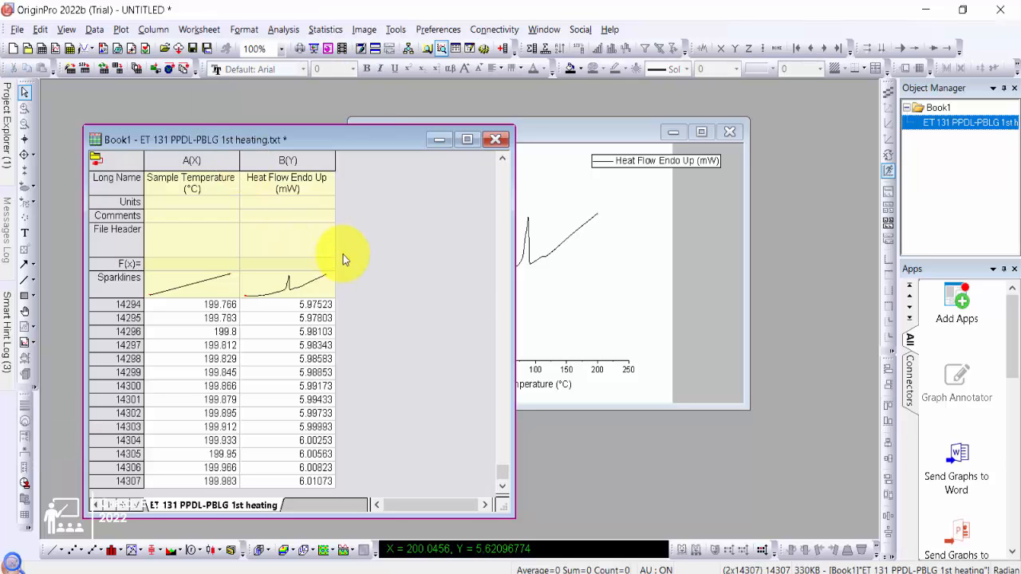
pyautogui.click(657, 244)
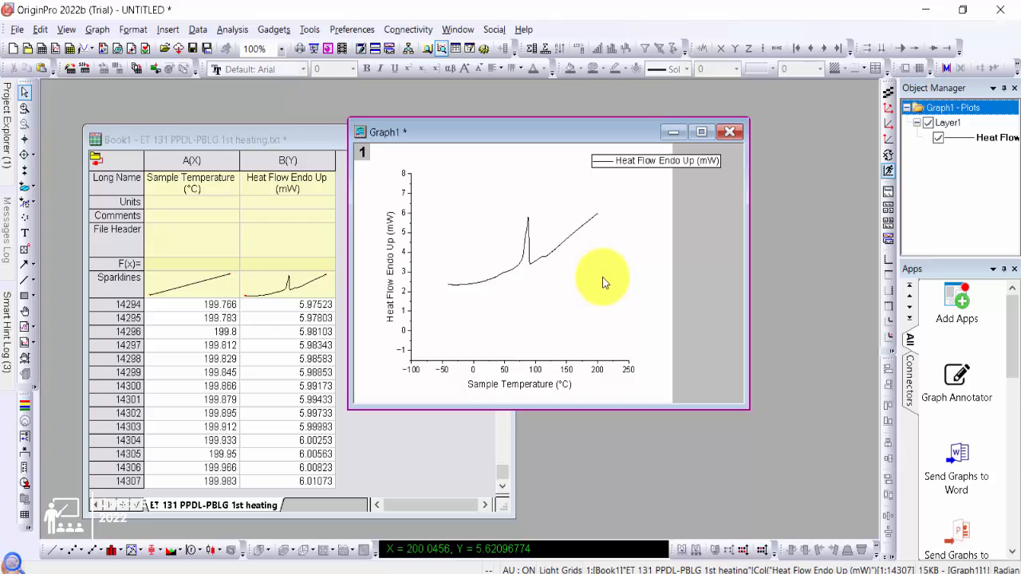
pyautogui.click(529, 231)
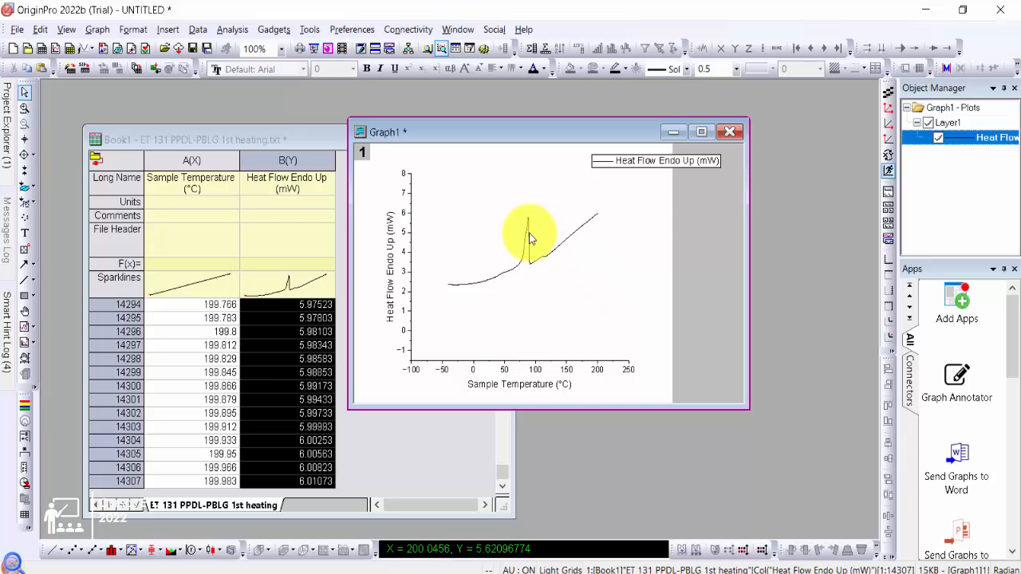
pyautogui.doubleClick(469, 242)
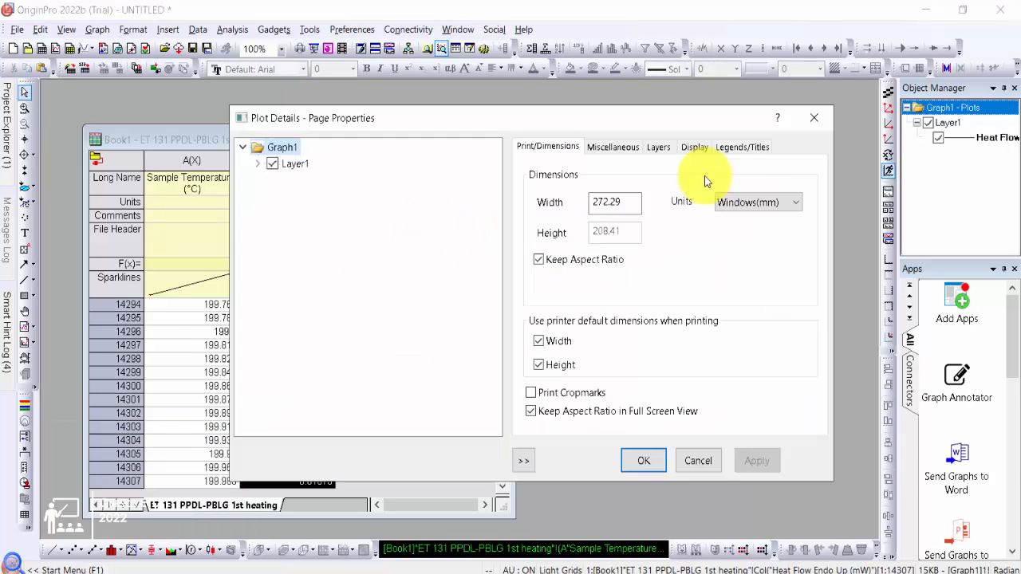
pyautogui.click(814, 114)
# - Open the Peak Analyzer dialog for the heat flow curve in the graph and position it over the preview
pyautogui.click(588, 279)
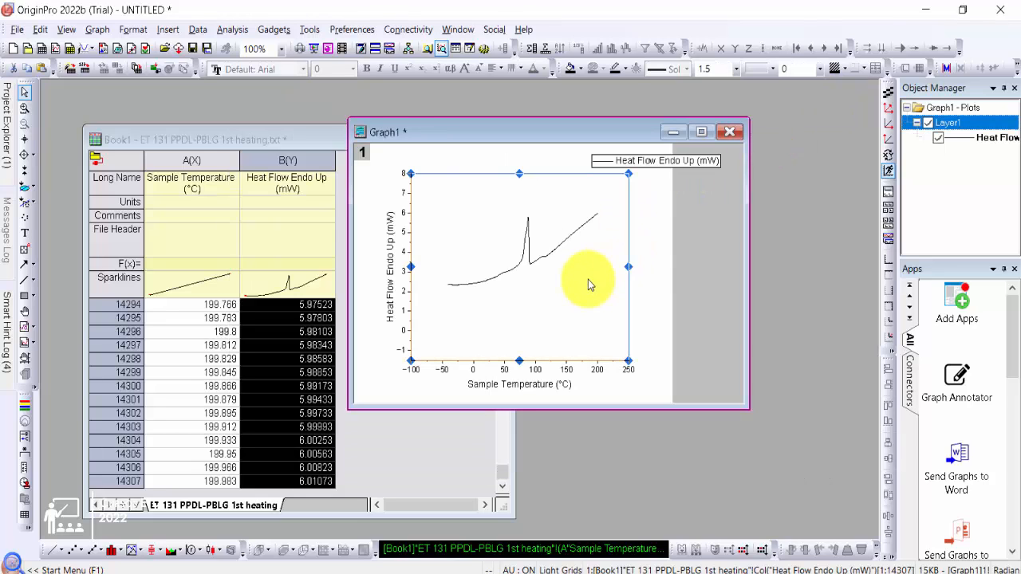
pyautogui.click(232, 29)
pyautogui.moveTo(277, 135)
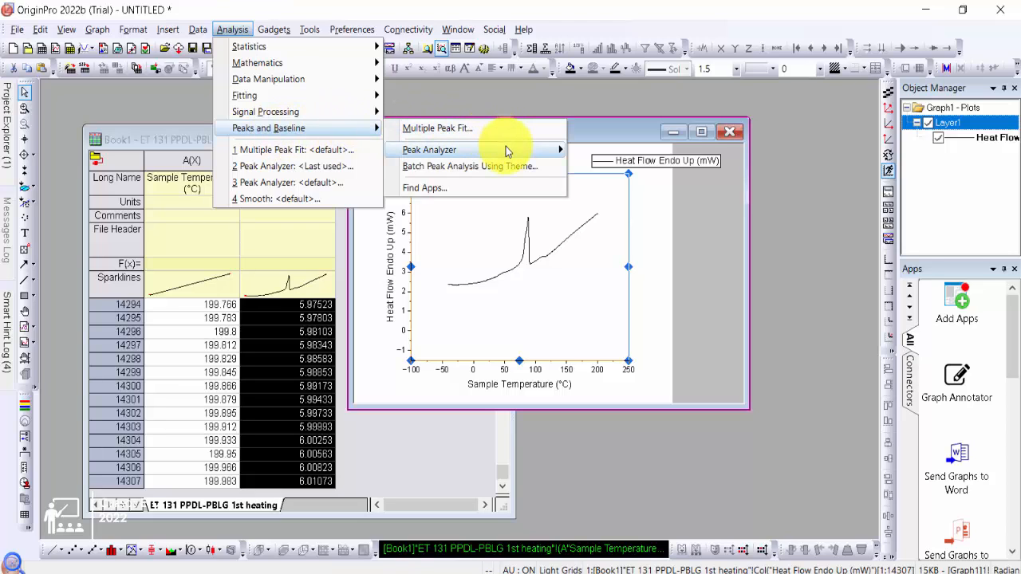
pyautogui.moveTo(505, 149)
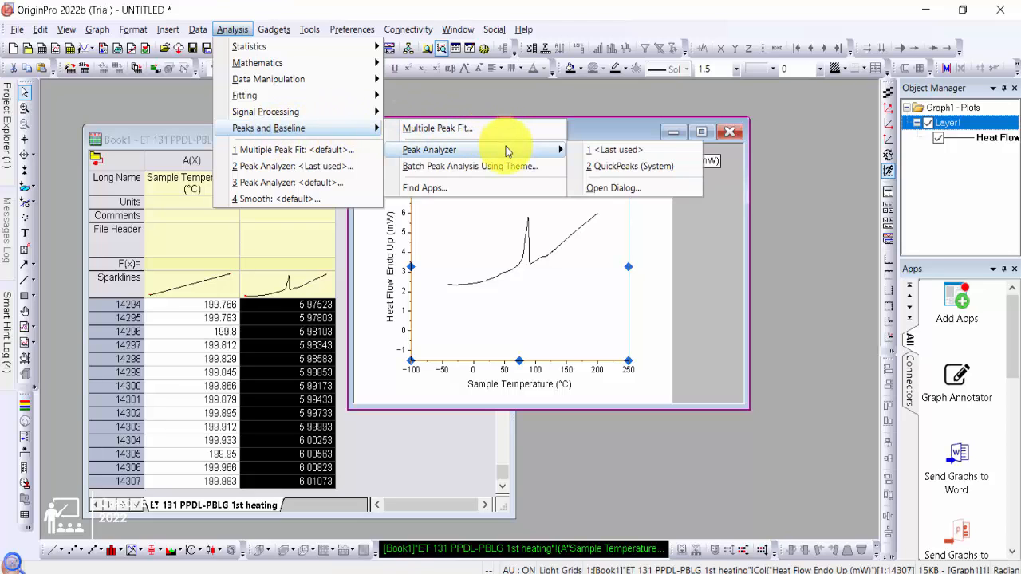
pyautogui.click(630, 187)
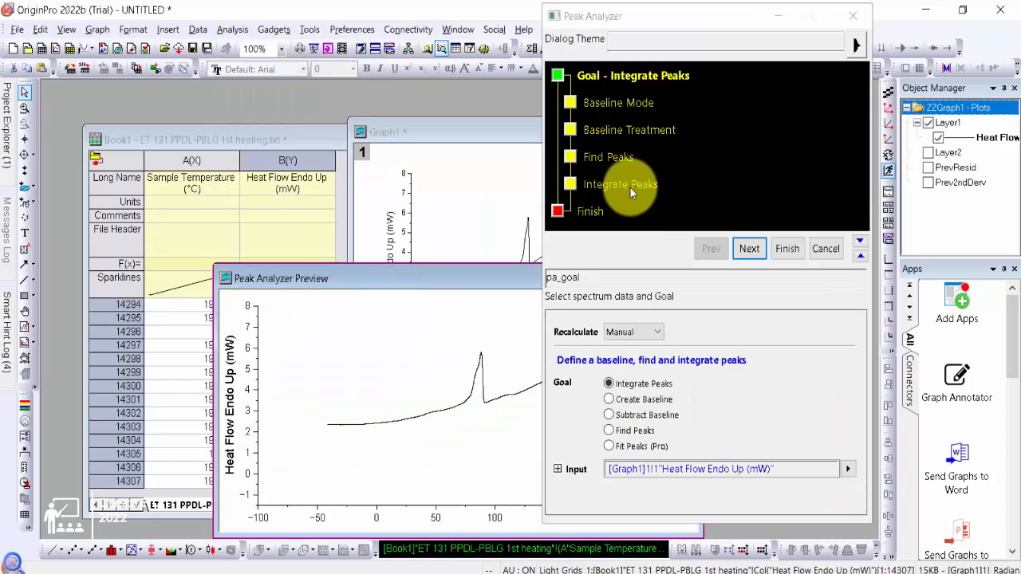
pyautogui.moveTo(707, 17); pyautogui.dragTo(477, 35)
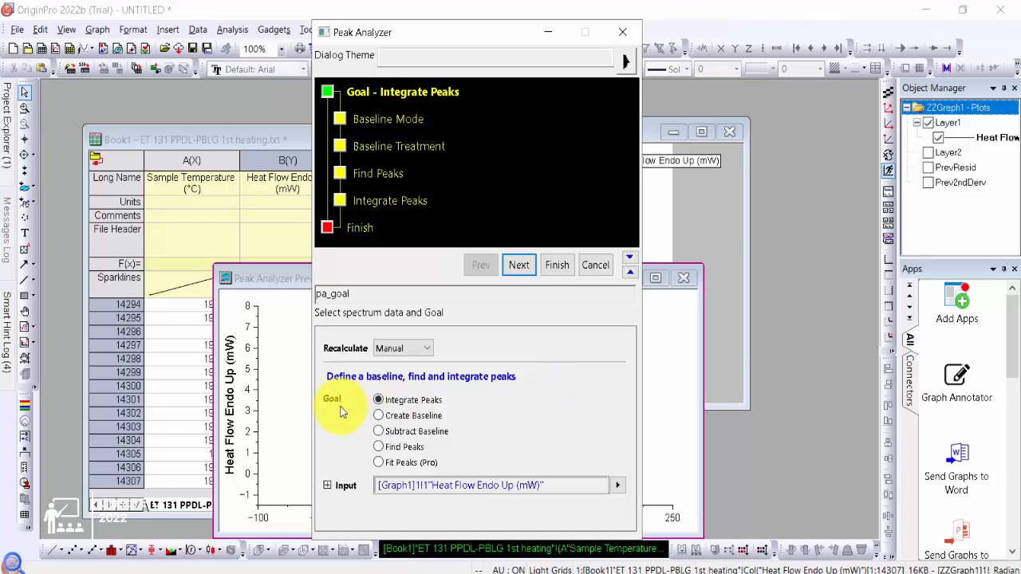
# - Set the Peak Analyzer goal to Create Baseline and keep the baseline mode at User Defined
pyautogui.click(380, 416)
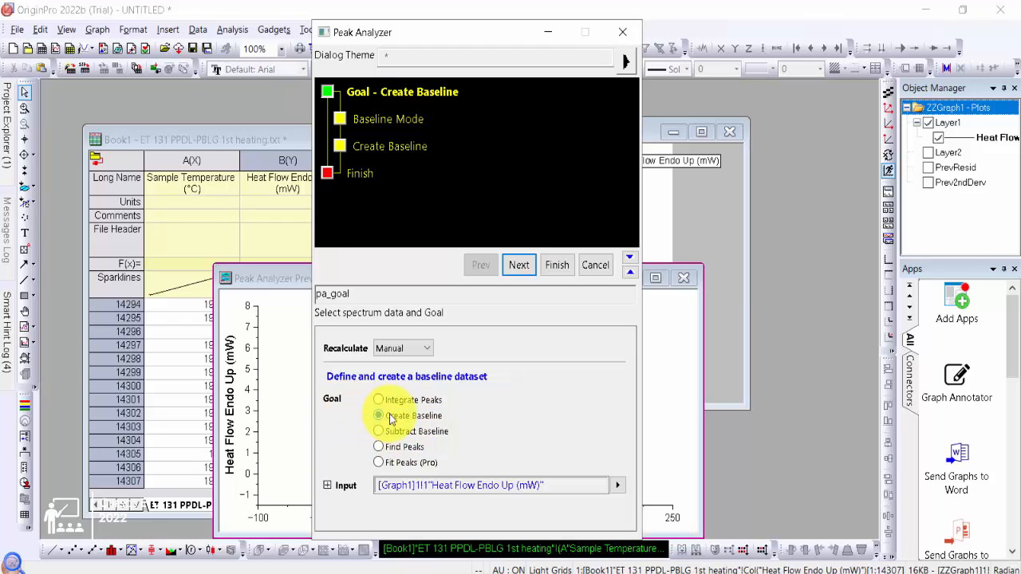
pyautogui.click(521, 271)
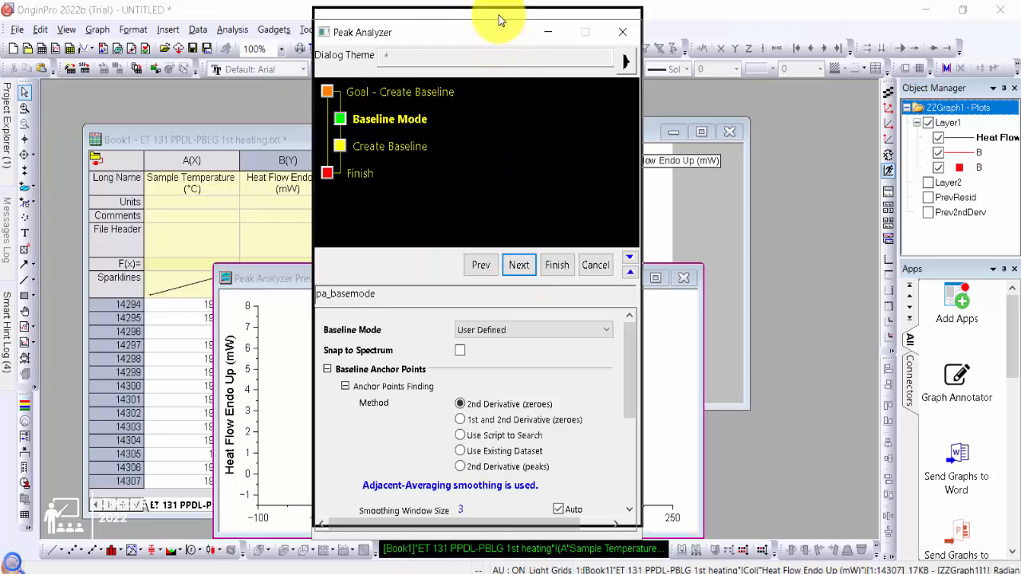
pyautogui.moveTo(497, 32); pyautogui.dragTo(498, 19)
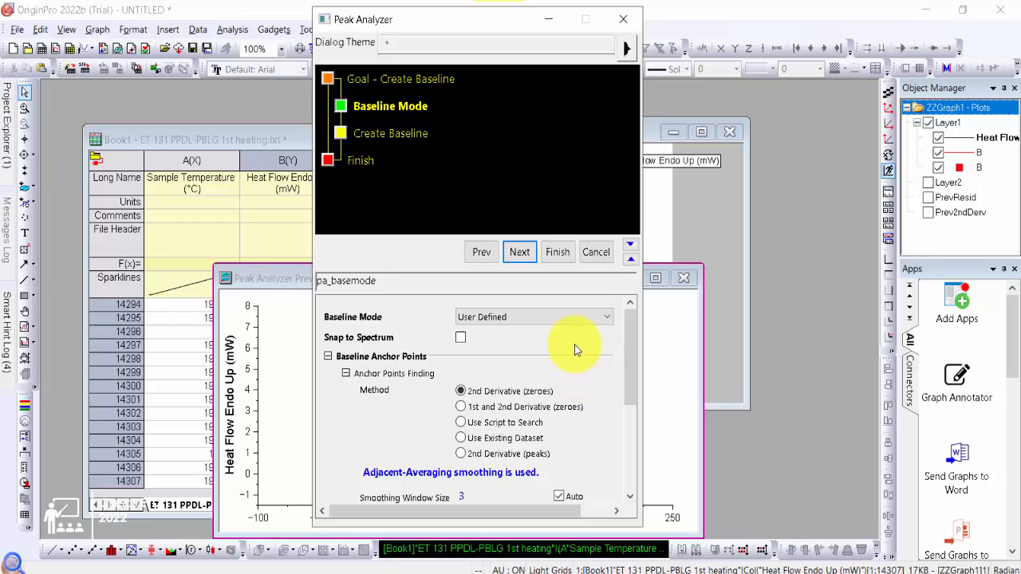
pyautogui.click(606, 319)
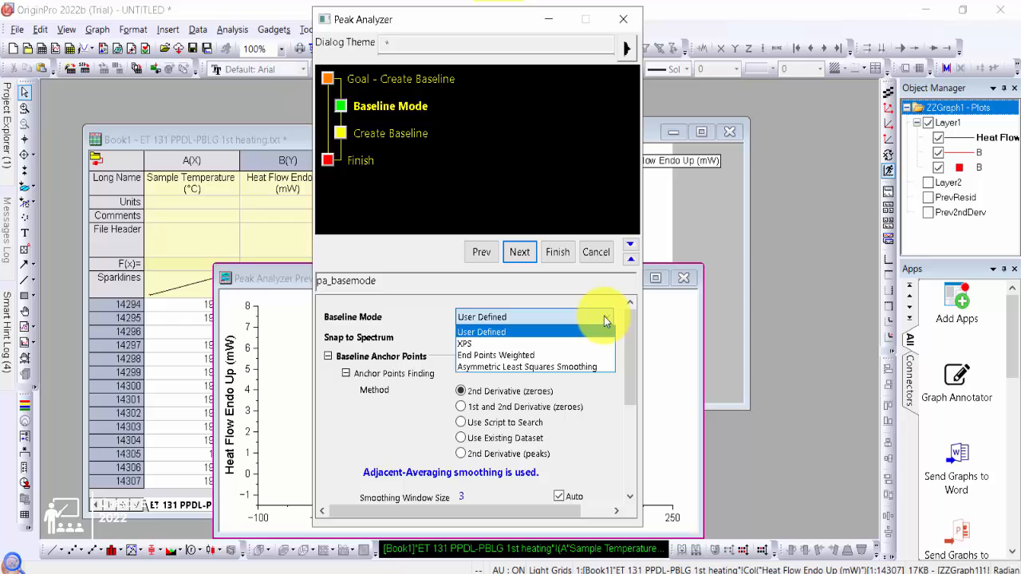
pyautogui.click(605, 317)
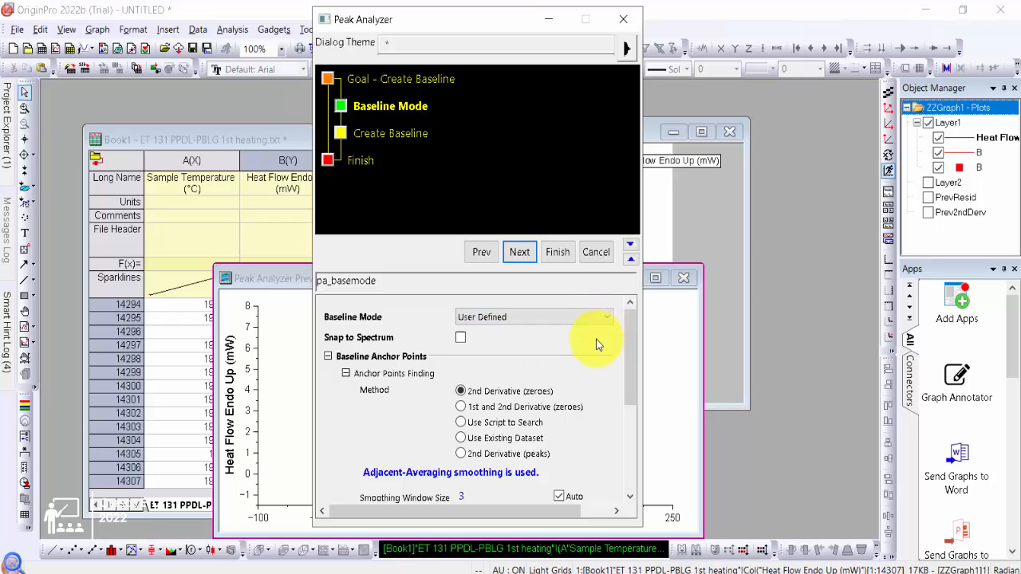
# - Find 5 baseline anchor points automatically and move the dialog aside to expose the preview curve
pyautogui.moveTo(631, 364); pyautogui.dragTo(628, 395)
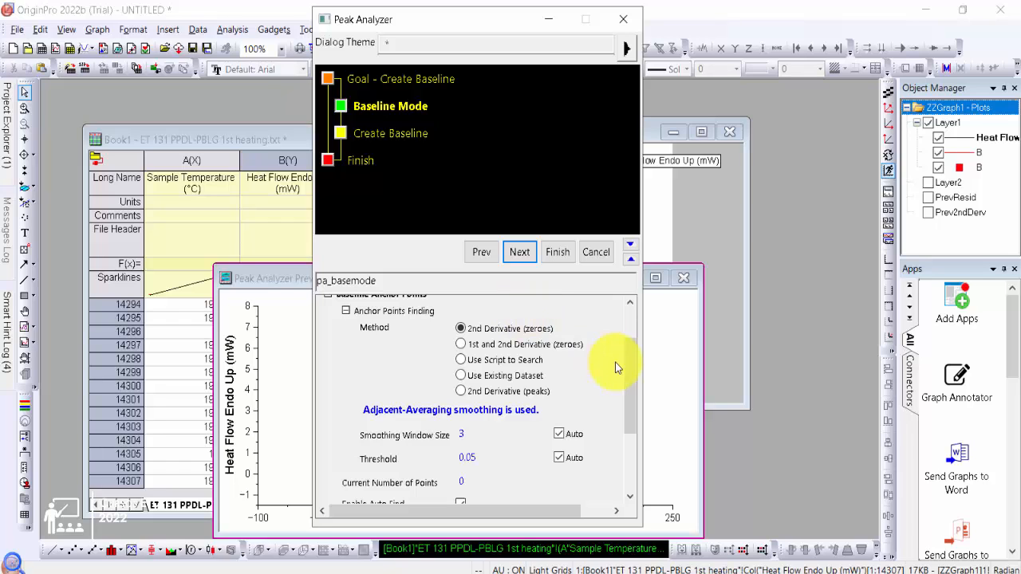
pyautogui.moveTo(626, 366); pyautogui.dragTo(631, 416)
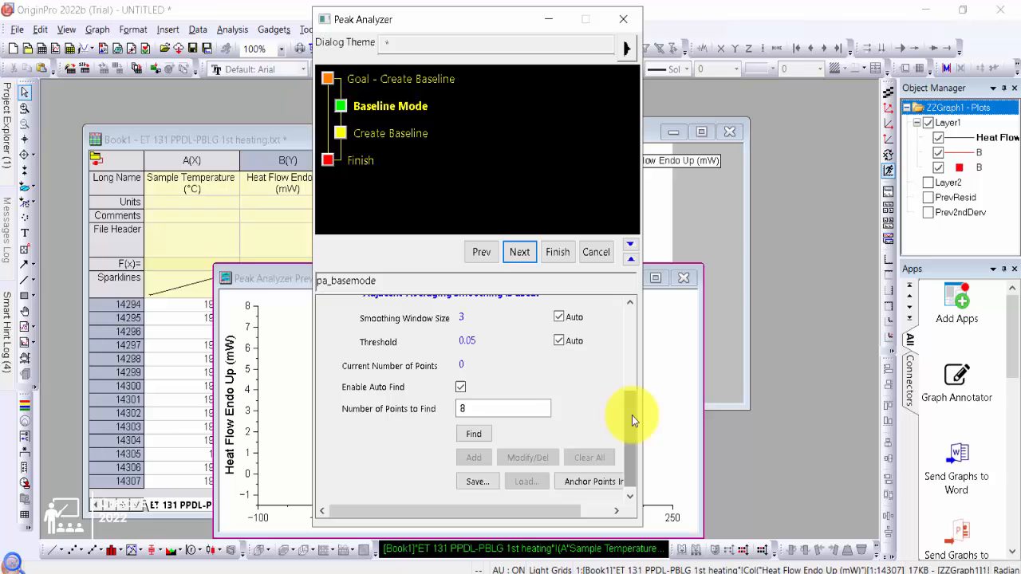
pyautogui.doubleClick(476, 403)
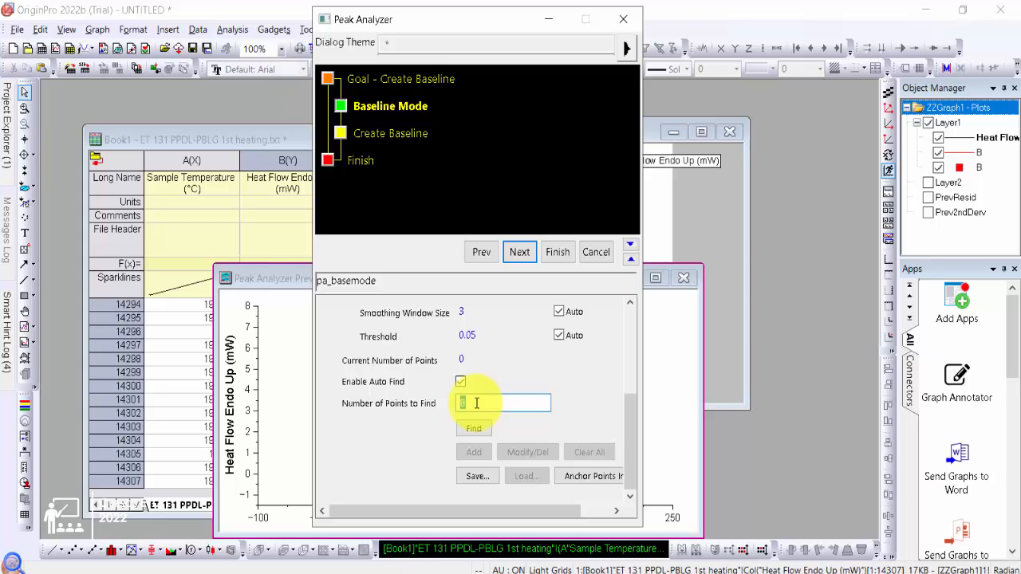
pyautogui.write('5')
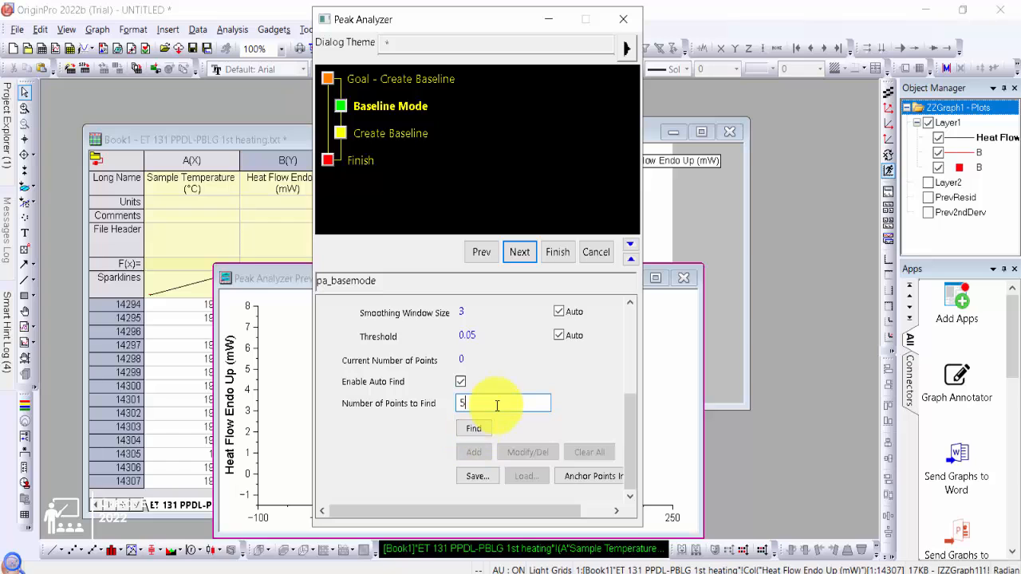
pyautogui.click(474, 429)
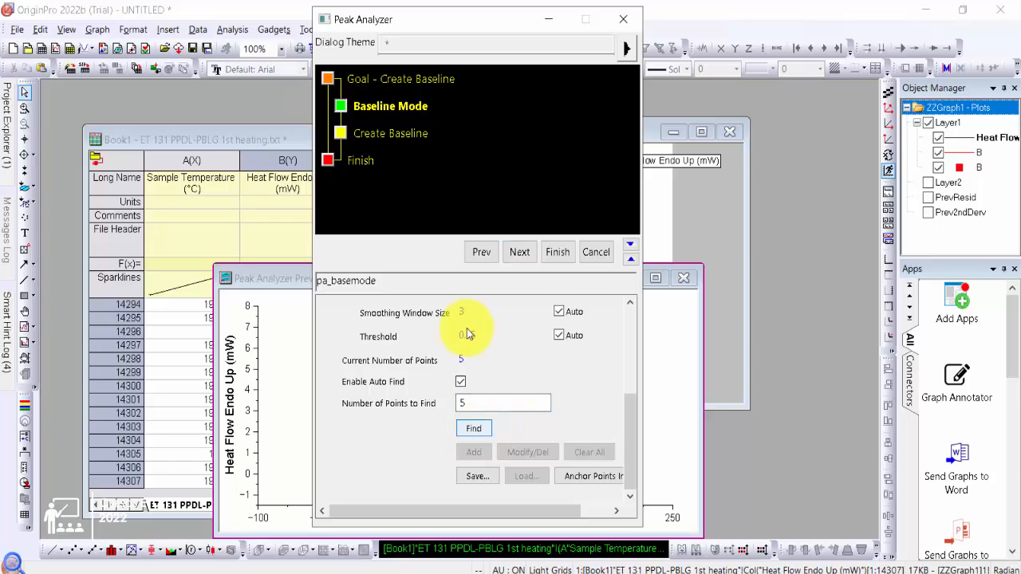
pyautogui.moveTo(469, 24); pyautogui.dragTo(716, 36)
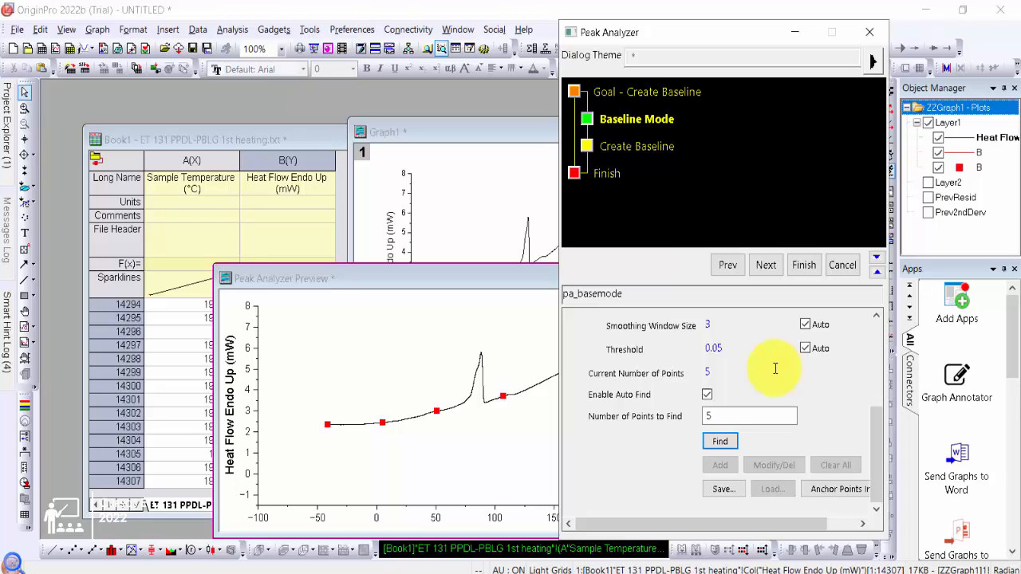
# - Advance to the Create Baseline page and set the interpolation method to Spline
pyautogui.click(765, 271)
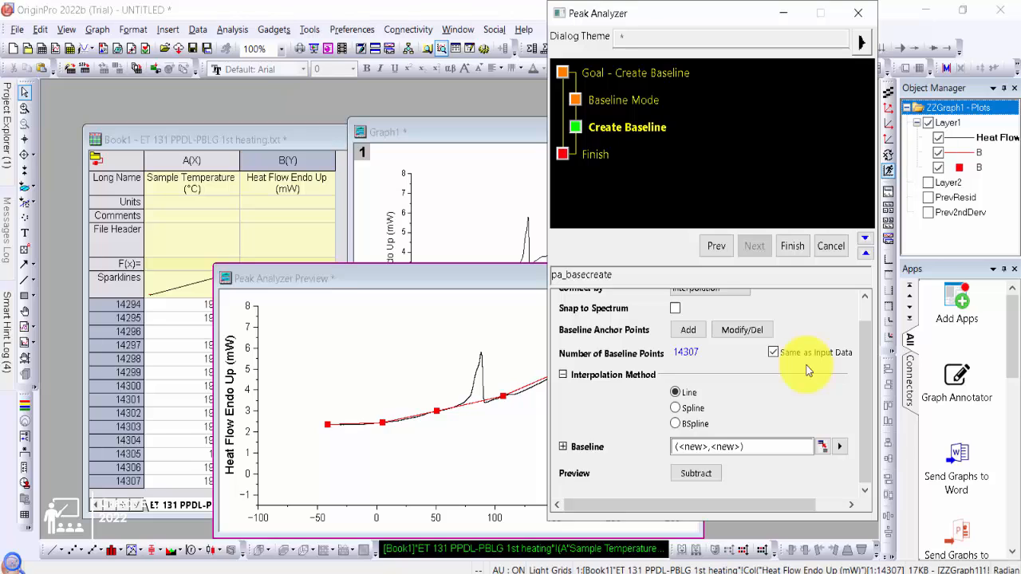
pyautogui.click(675, 408)
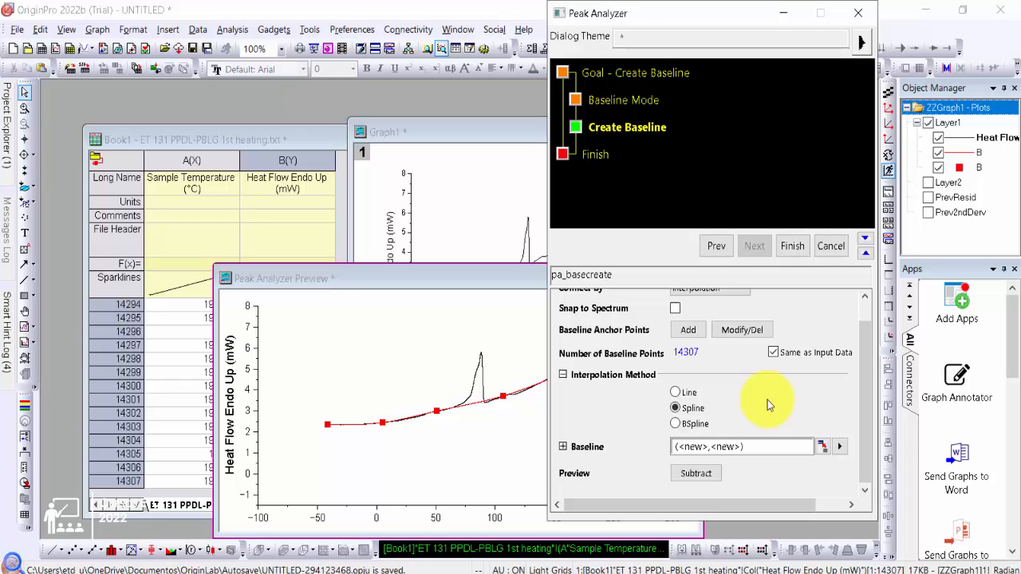
# - Start modifying the baseline anchor points and move the second one to about X 8.2, Y 2.33, just below the curve
pyautogui.moveTo(866, 370); pyautogui.dragTo(866, 358)
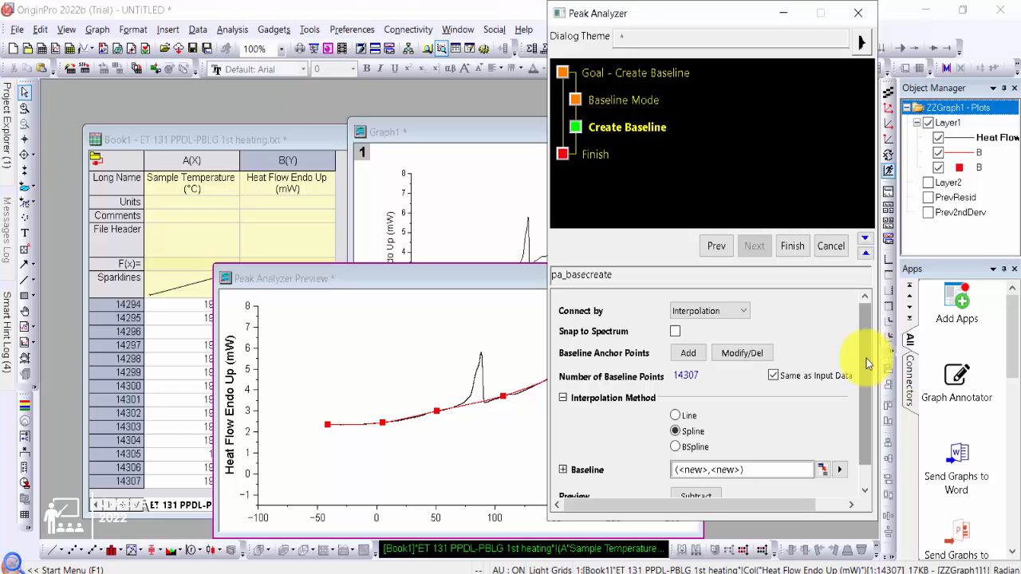
pyautogui.click(740, 355)
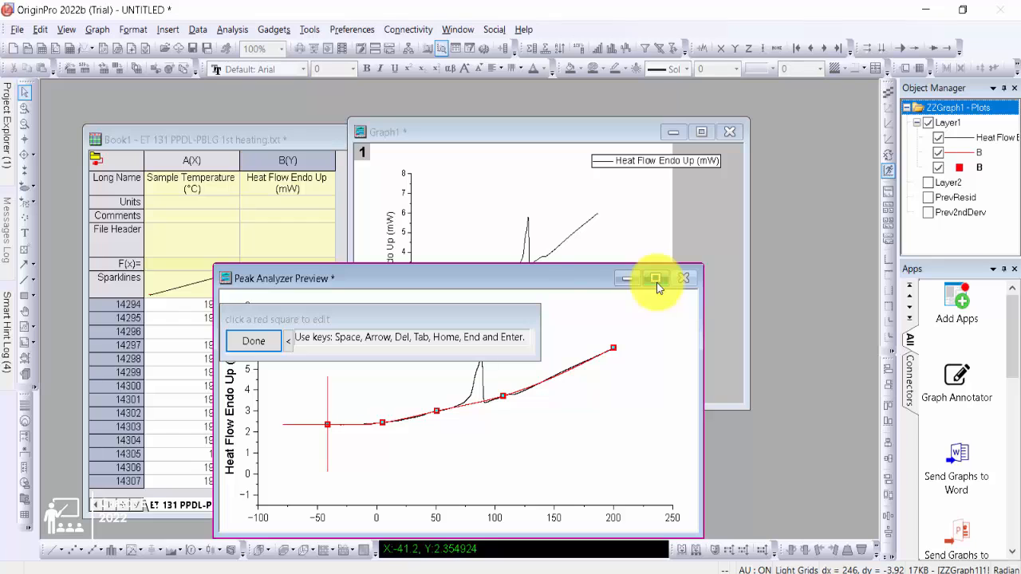
pyautogui.moveTo(437, 310); pyautogui.dragTo(291, 291)
pyautogui.click(379, 440)
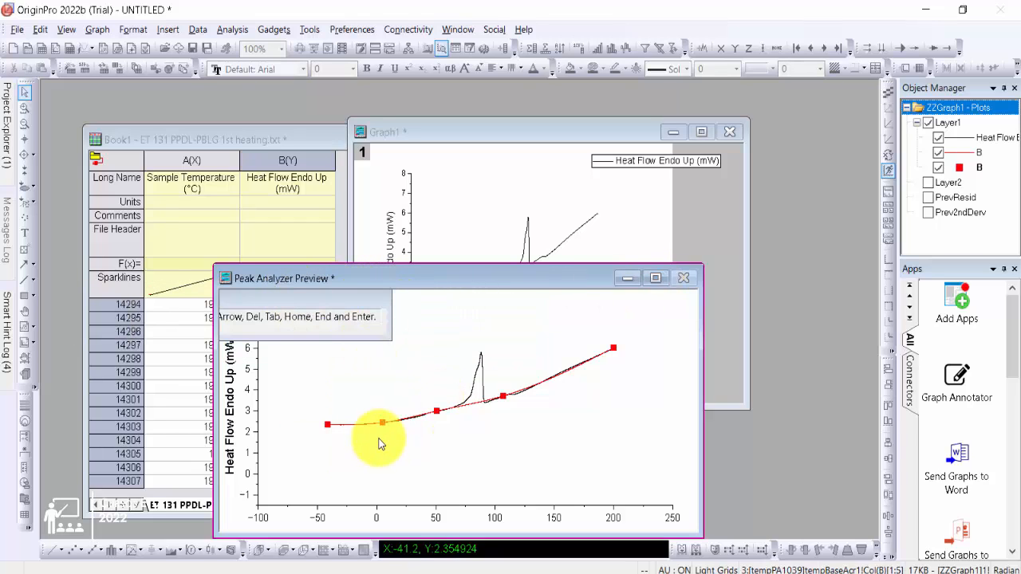
pyautogui.click(383, 426)
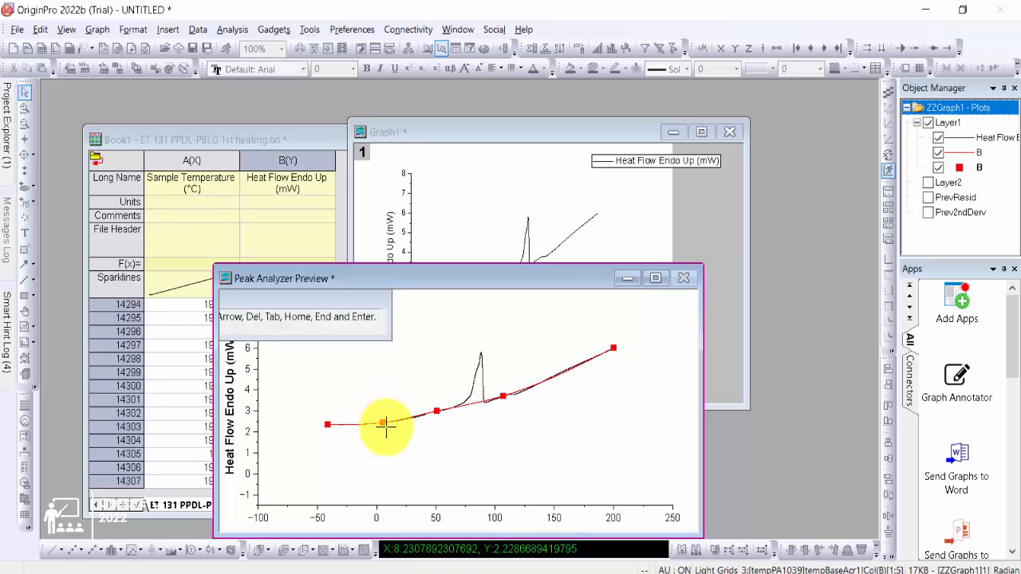
pyautogui.click(386, 429)
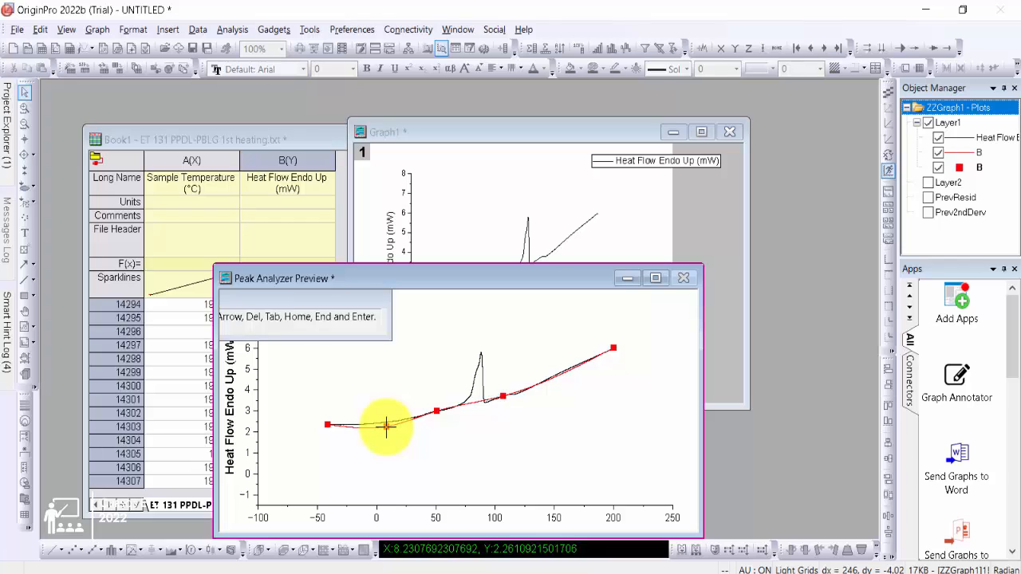
pyautogui.click(386, 427)
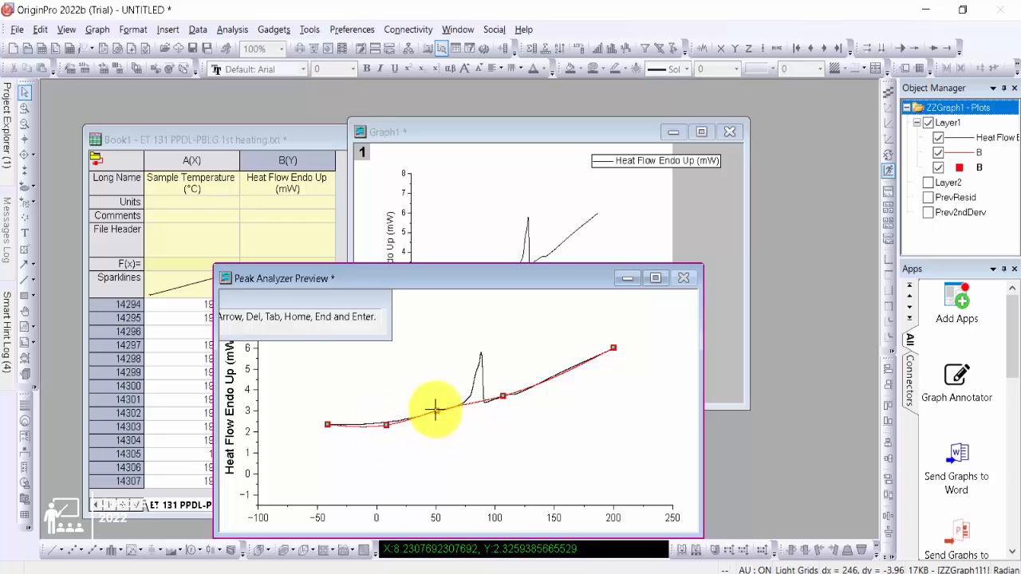
# - Move the third anchor point to about X 58.8, Y 2.75 and the fourth to about X 127.2, Y 3.85
pyautogui.moveTo(433, 410); pyautogui.dragTo(446, 416)
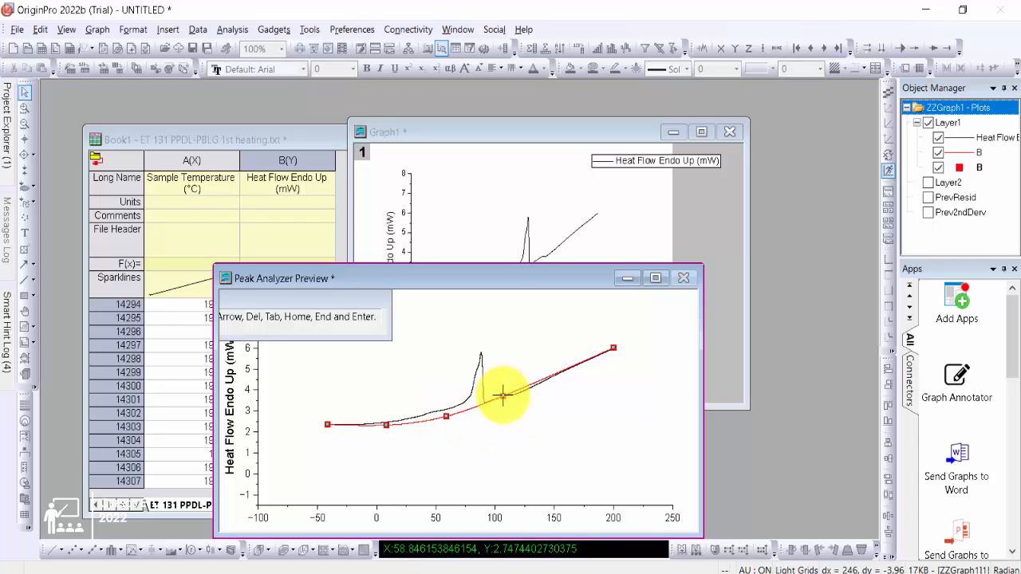
pyautogui.moveTo(501, 392); pyautogui.dragTo(526, 391)
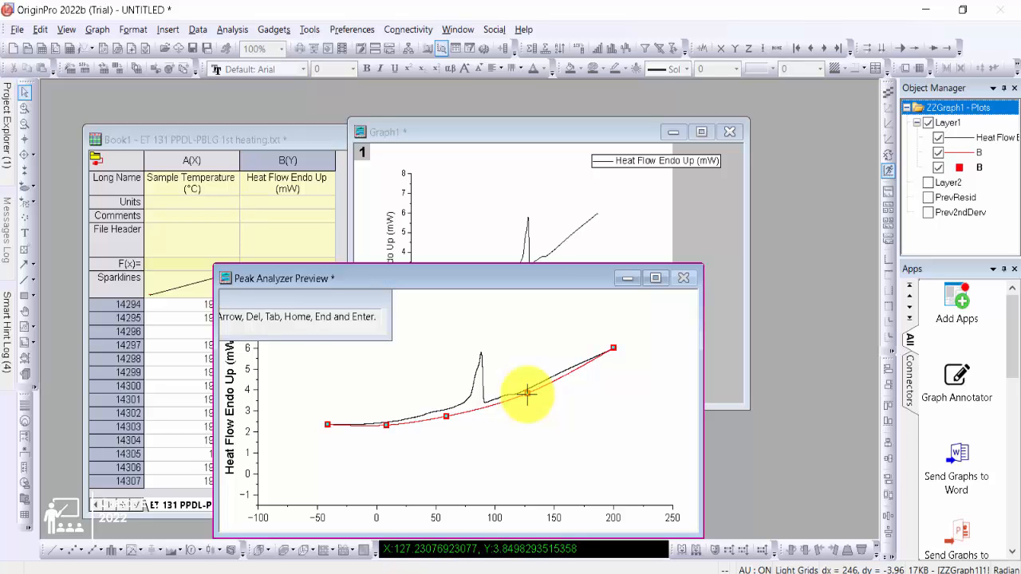
# - Lower the last anchor point slightly below the curve's end and move the first to about X -42.4, Y 2.23
pyautogui.moveTo(613, 349); pyautogui.dragTo(613, 352)
pyautogui.click(331, 424)
pyautogui.moveTo(331, 426); pyautogui.dragTo(326, 428)
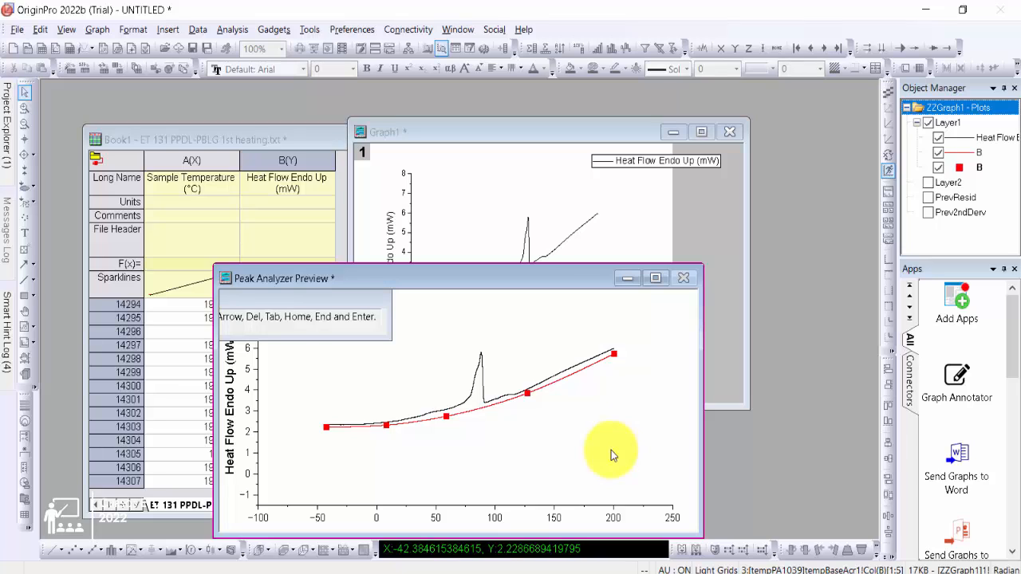
pyautogui.moveTo(345, 300); pyautogui.dragTo(533, 342)
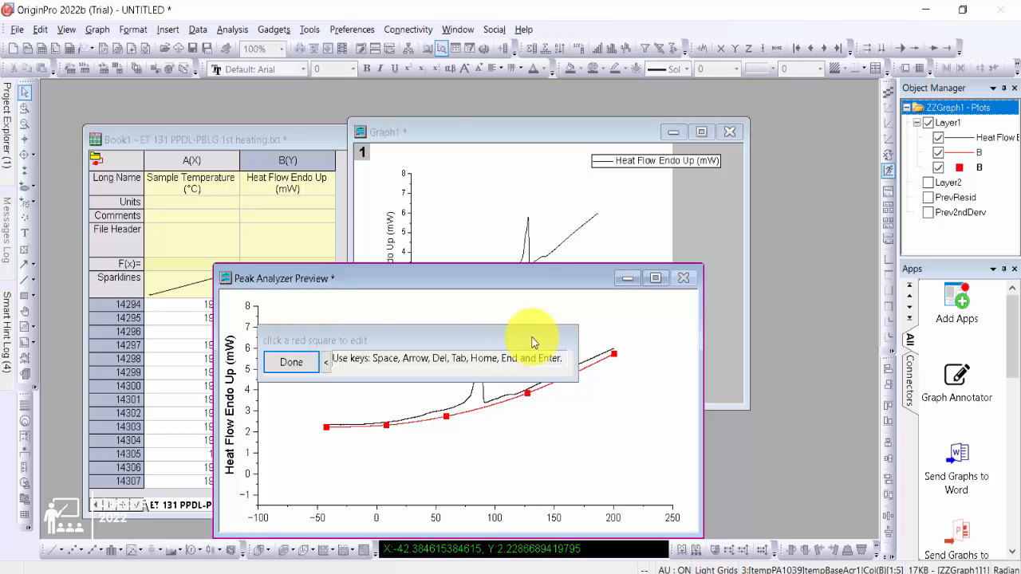
# - Finish editing the anchor points and create the spline baseline for the heat flow curve
pyautogui.click(290, 363)
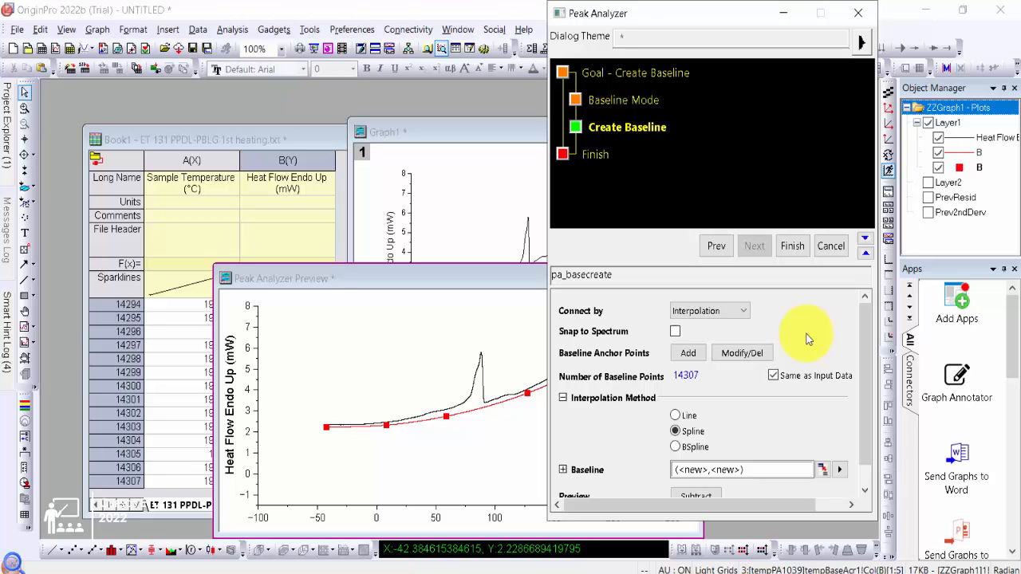
pyautogui.click(792, 247)
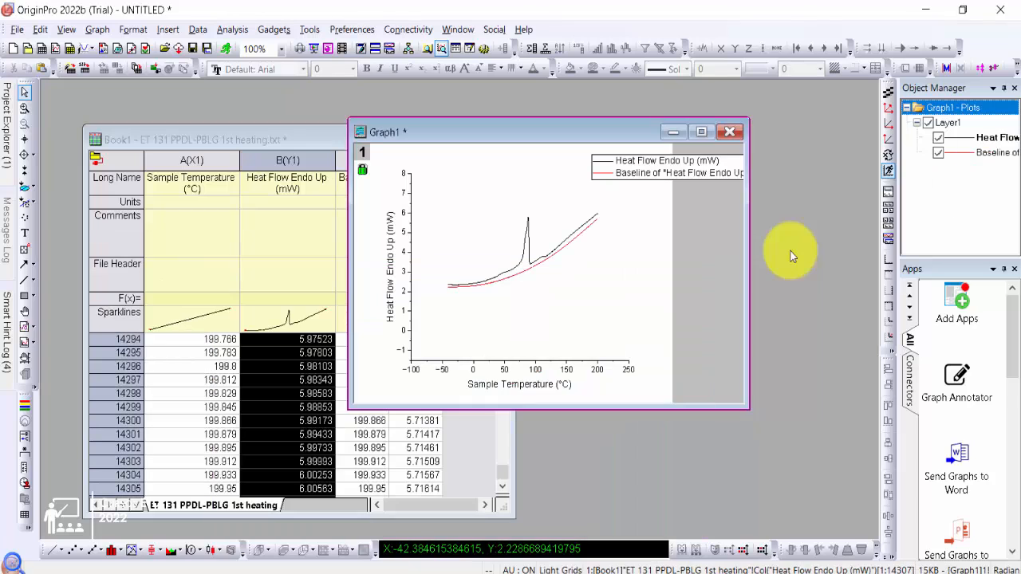
# - Widen the workbook window beyond the new baseline columns and move Graph1 aside to uncover the worksheet data
pyautogui.click(322, 141)
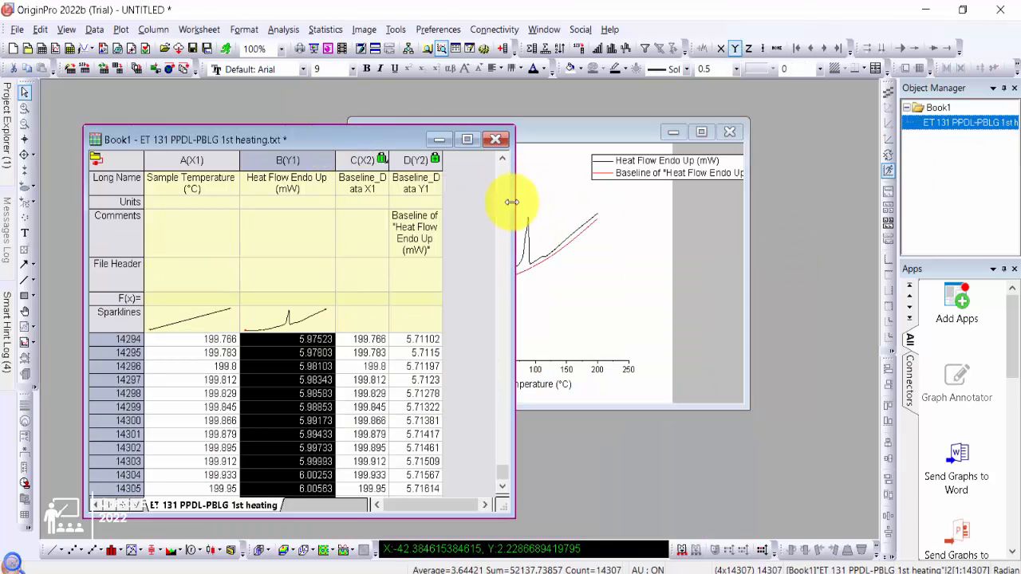
pyautogui.moveTo(516, 201); pyautogui.dragTo(616, 211)
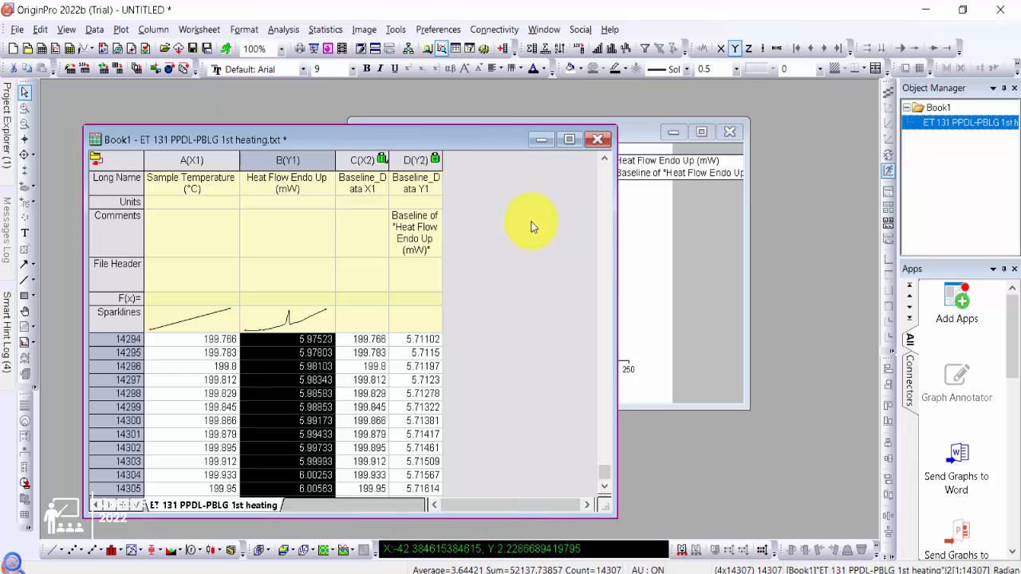
pyautogui.click(428, 285)
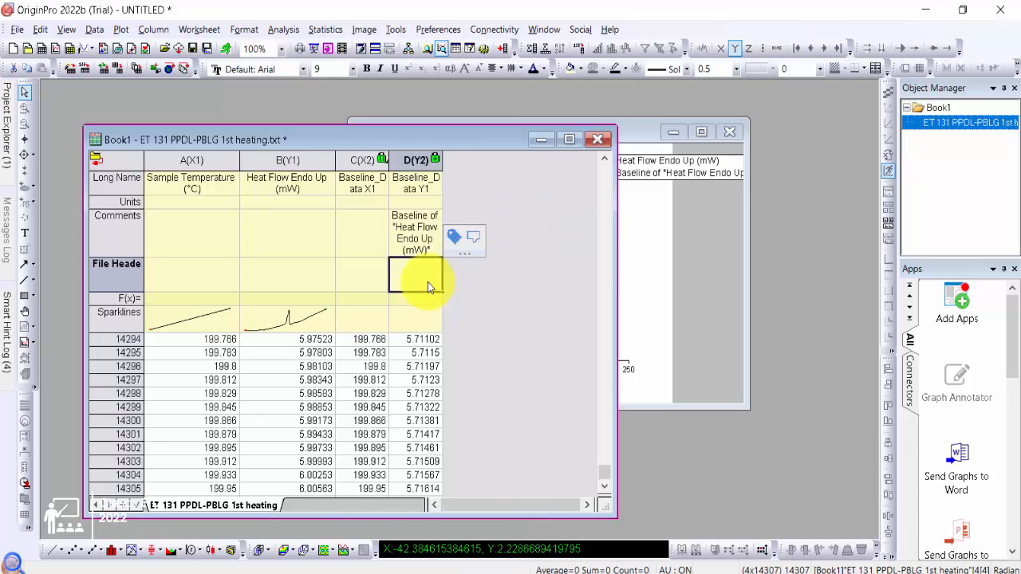
pyautogui.click(650, 283)
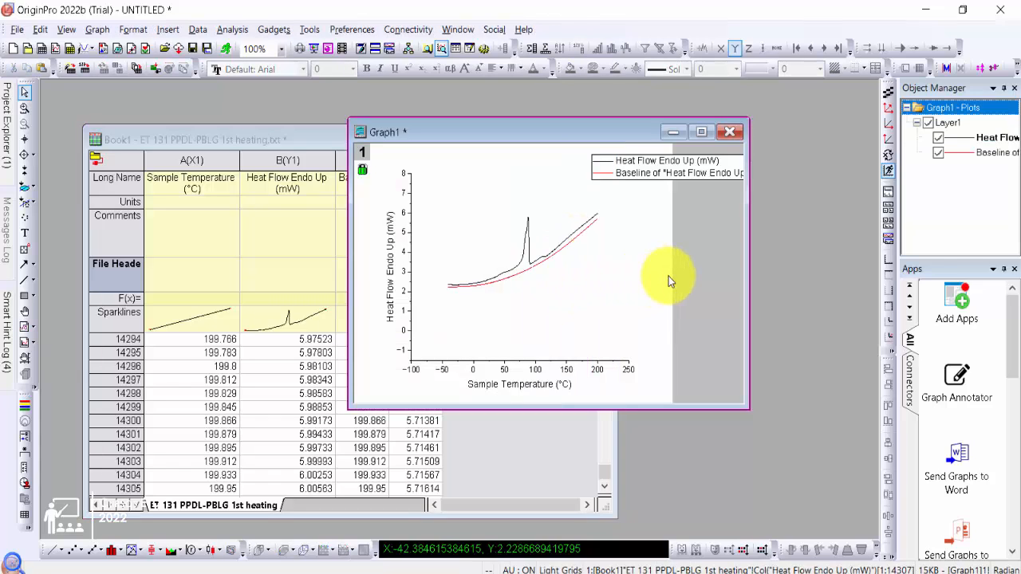
pyautogui.moveTo(570, 129); pyautogui.dragTo(676, 142)
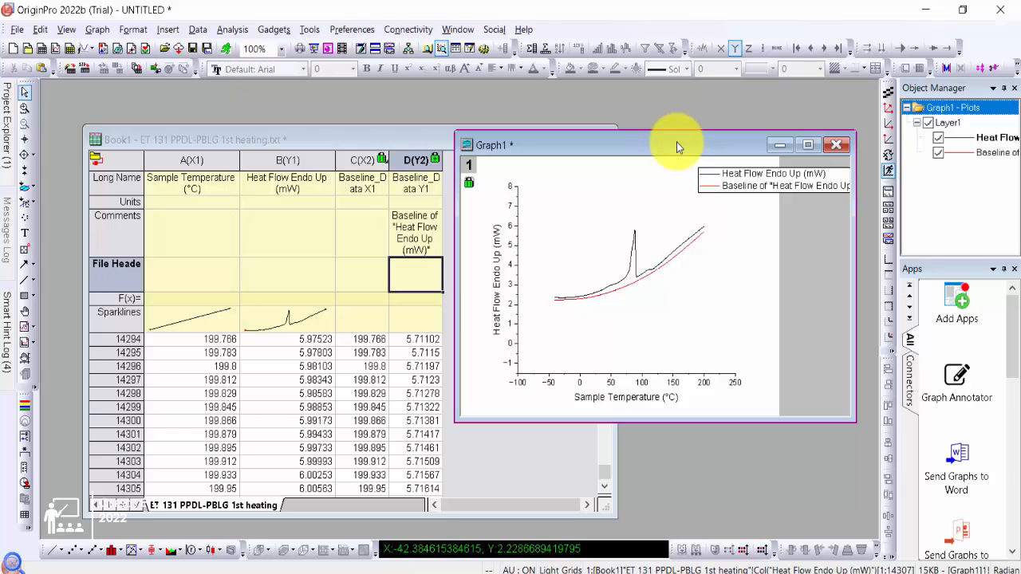
# - Start Subtract Reference Data on the workbook, with B(Y) Heat Flow Endo Up (mW) as Input1 and D(Y) Baseline_Data Y1 as Reference Data
pyautogui.click(371, 136)
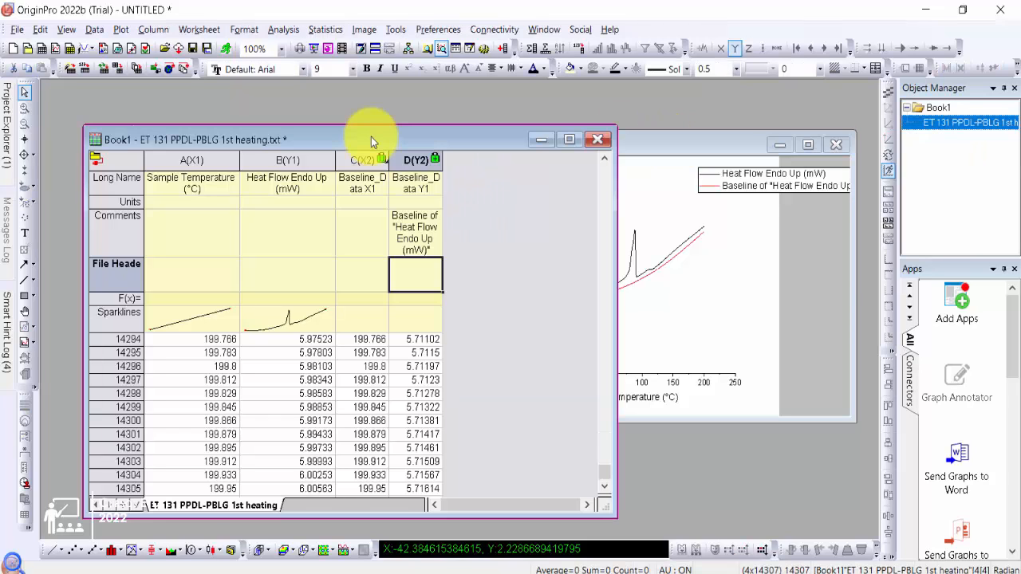
pyautogui.click(280, 29)
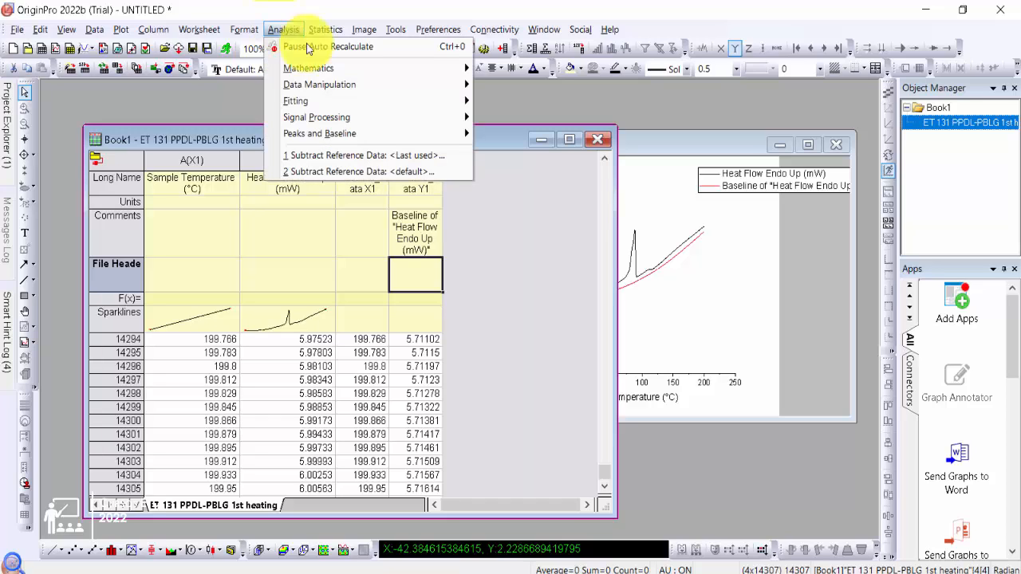
pyautogui.moveTo(383, 82)
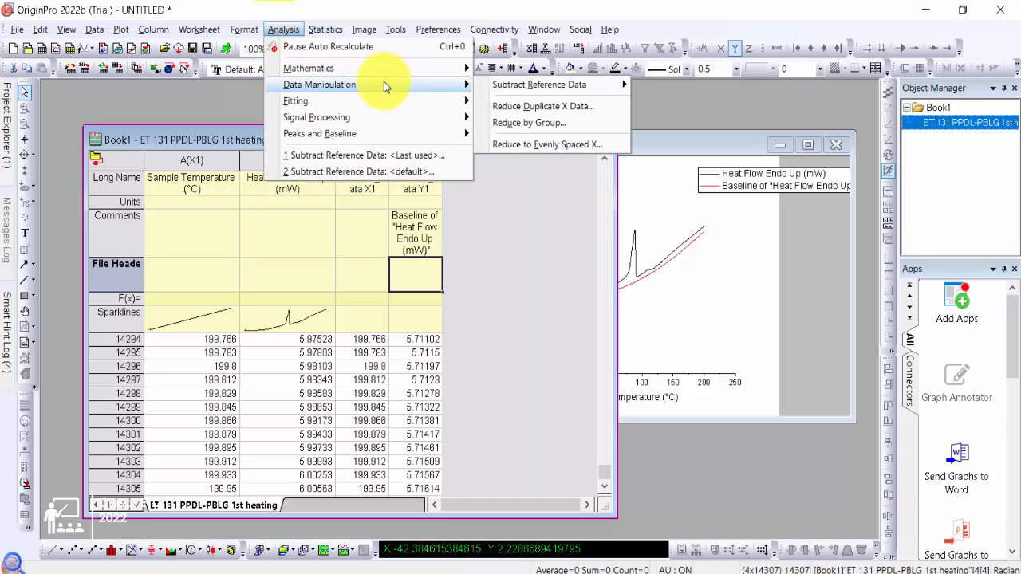
pyautogui.moveTo(556, 89)
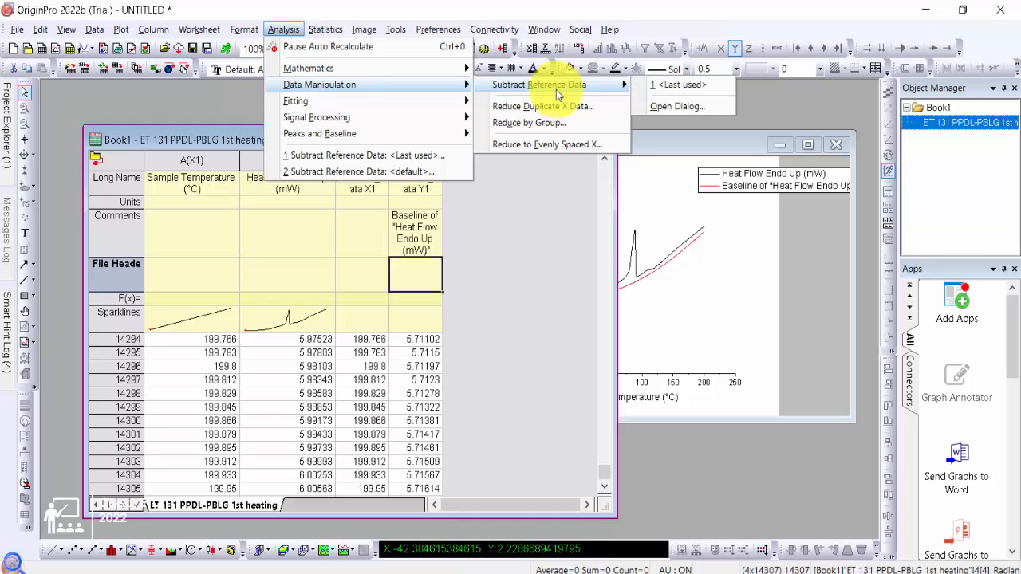
pyautogui.click(679, 107)
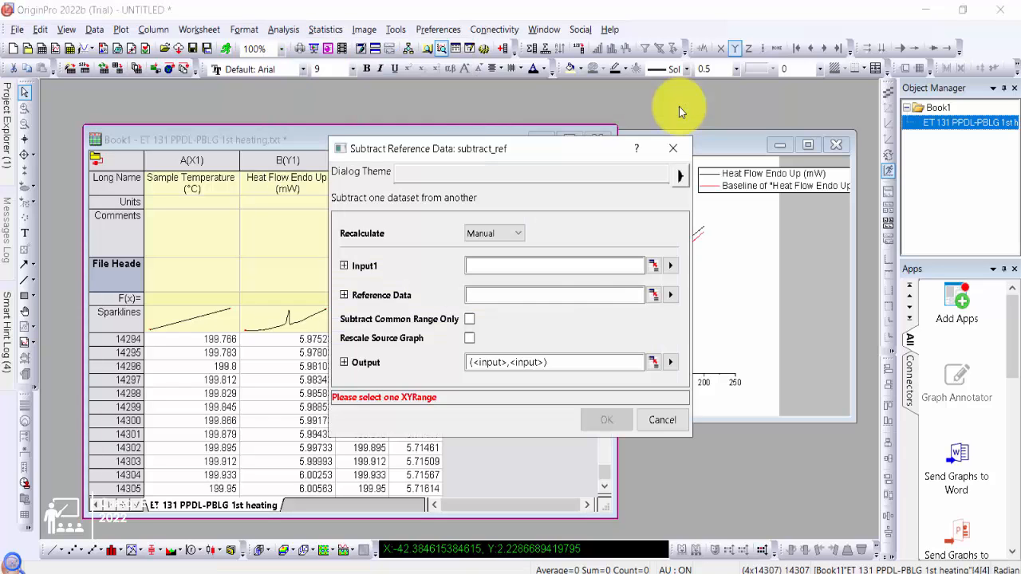
pyautogui.moveTo(590, 155); pyautogui.dragTo(740, 157)
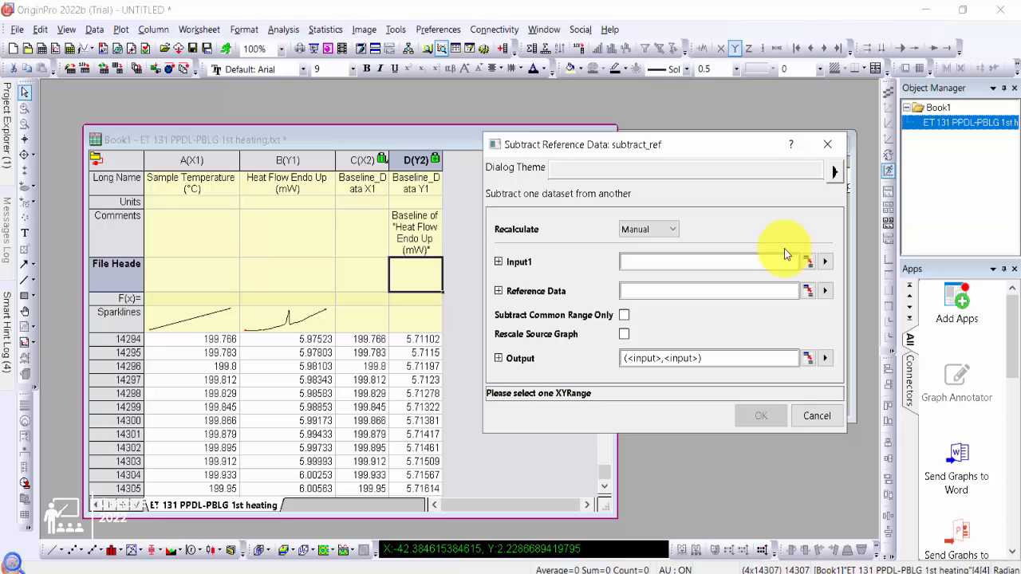
pyautogui.click(825, 261)
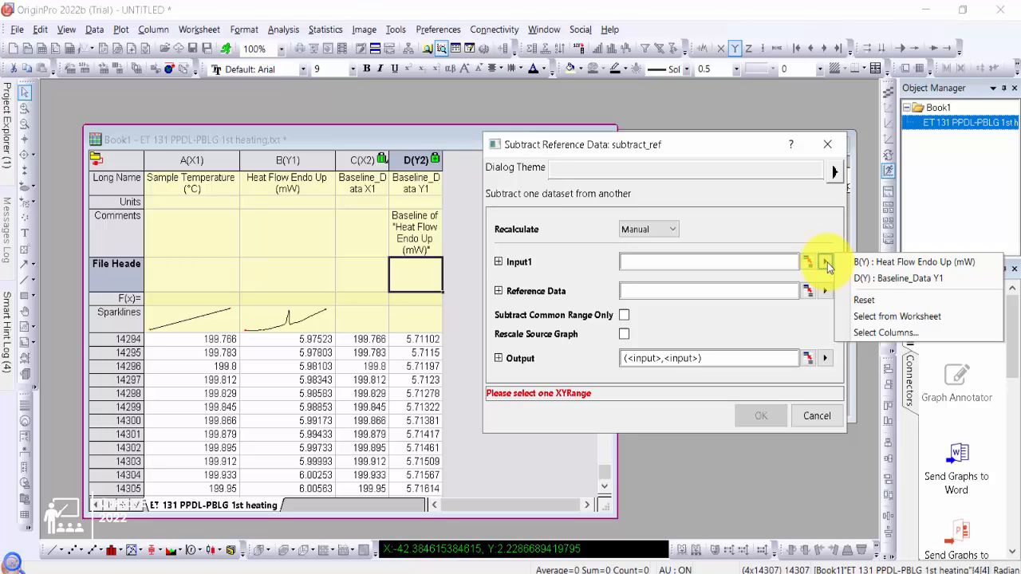
pyautogui.click(886, 262)
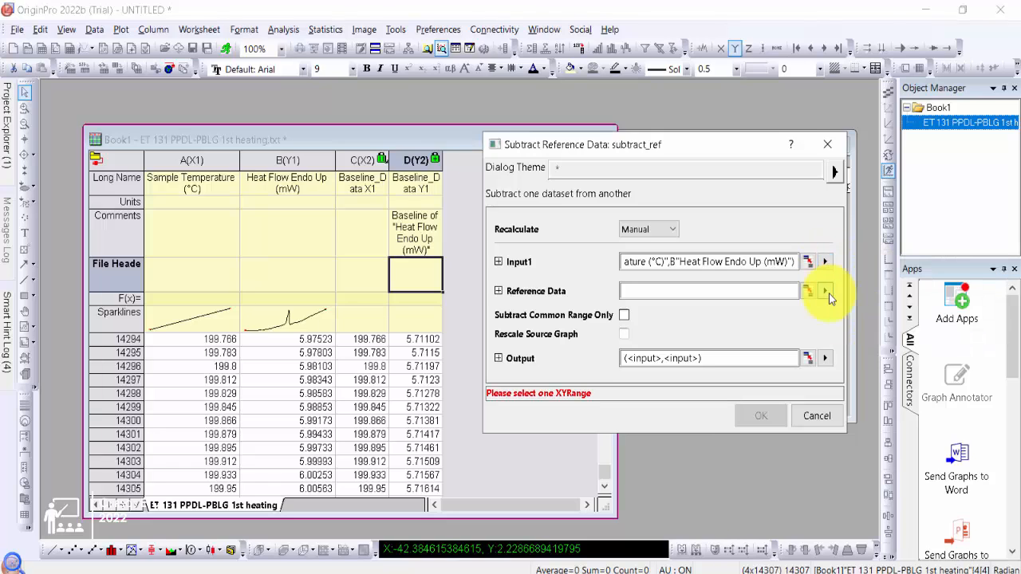
pyautogui.click(828, 293)
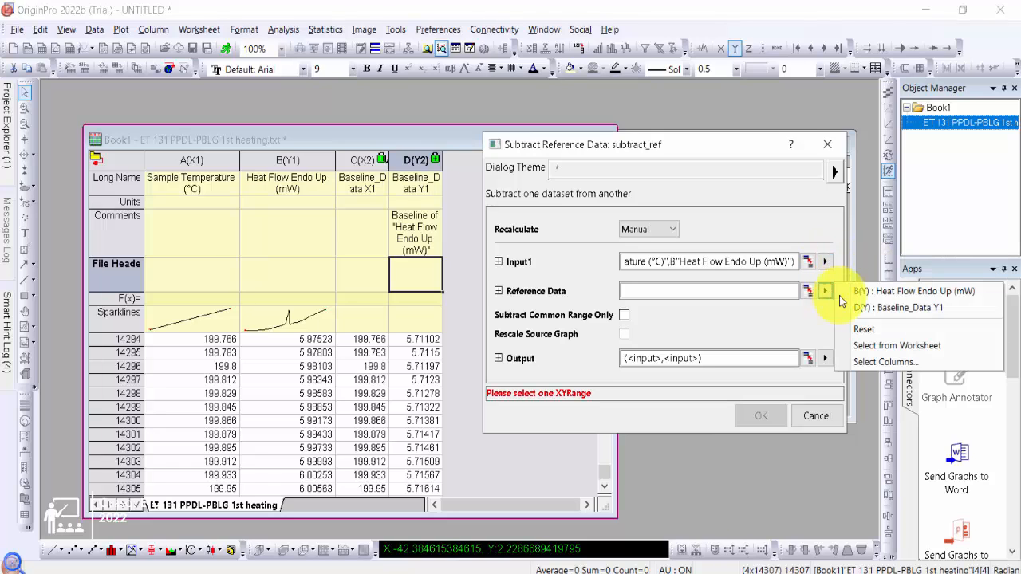
pyautogui.click(914, 310)
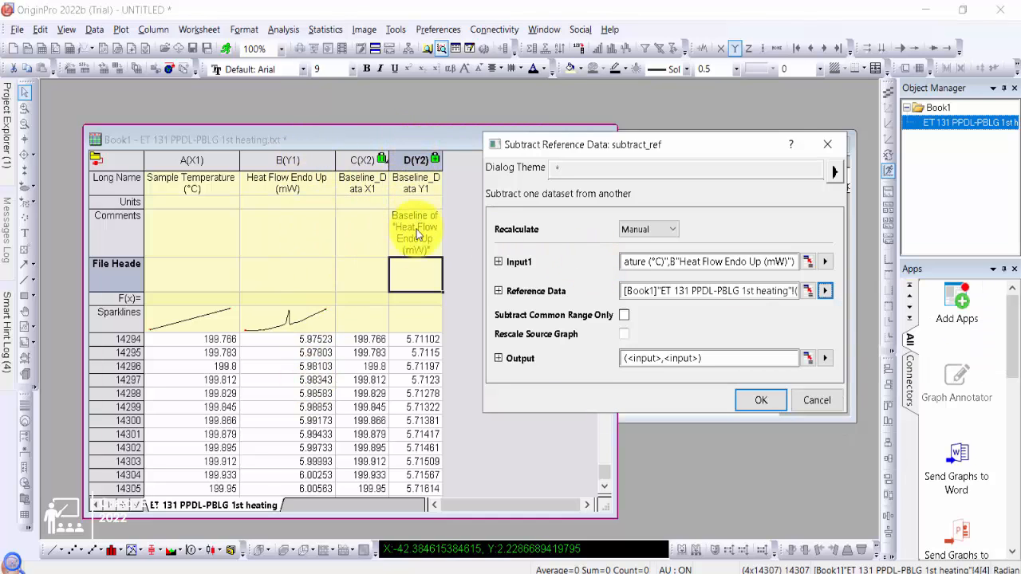
# - Set the subtraction output to input X with a new Y column, (<input>,<new>), and run the subtraction
pyautogui.click(827, 361)
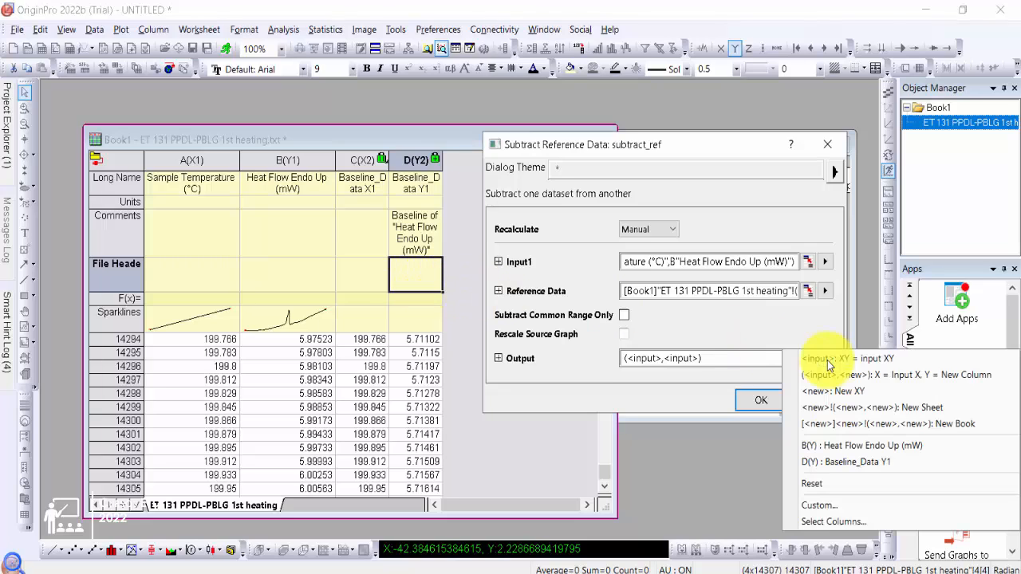
pyautogui.click(900, 378)
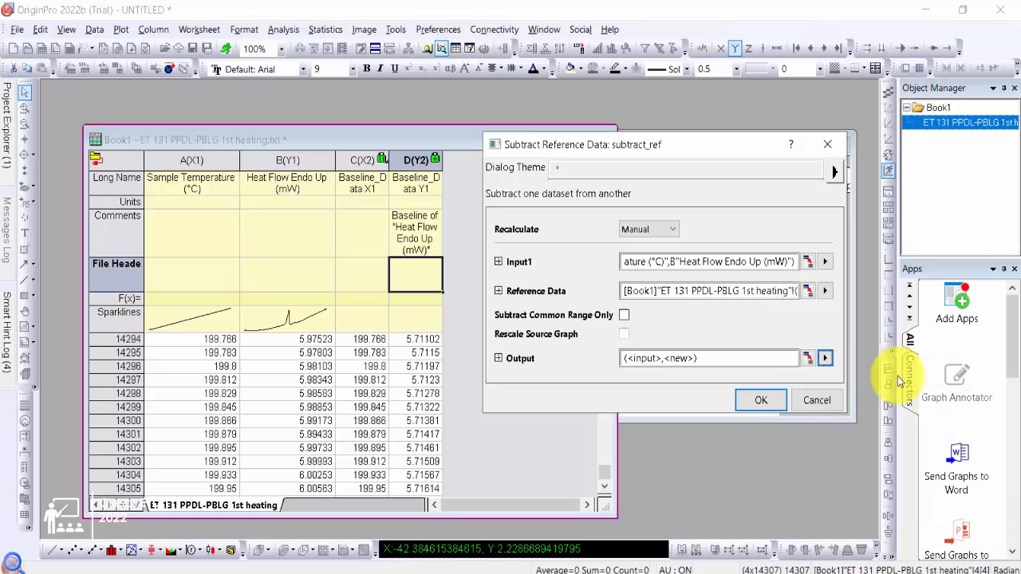
pyautogui.click(762, 400)
pyautogui.click(571, 304)
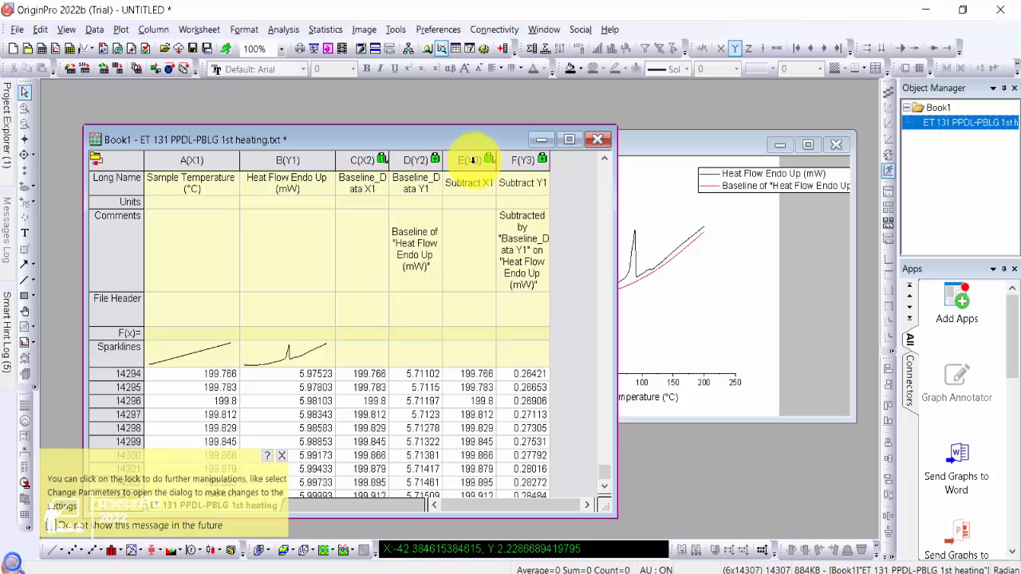
# - Plot the Subtract X1 and Subtract Y1 columns as a line graph and maximize the new graph window
pyautogui.moveTo(471, 160); pyautogui.dragTo(517, 161)
pyautogui.click(574, 206)
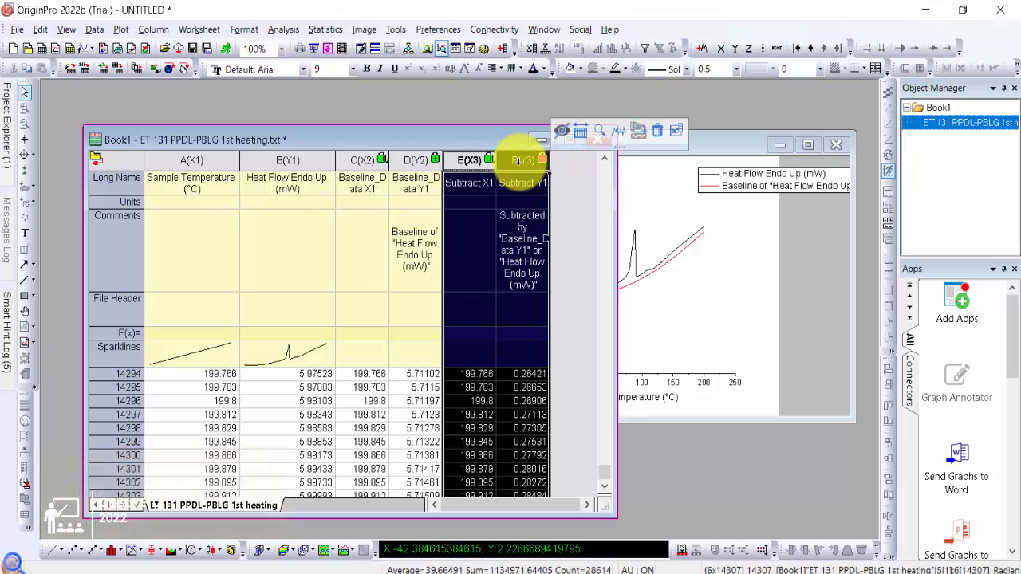
pyautogui.click(571, 200)
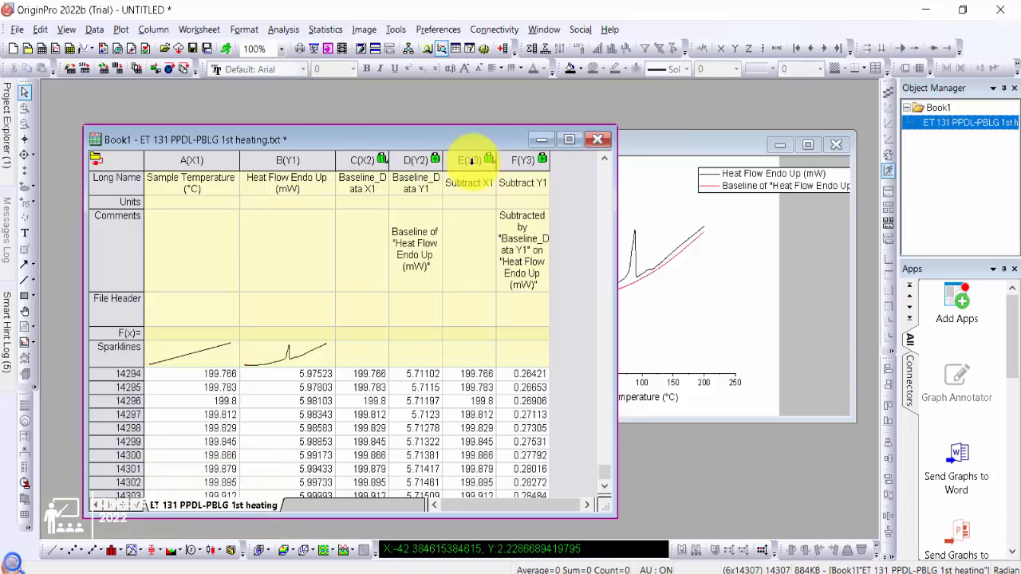
pyautogui.moveTo(472, 160); pyautogui.dragTo(519, 156)
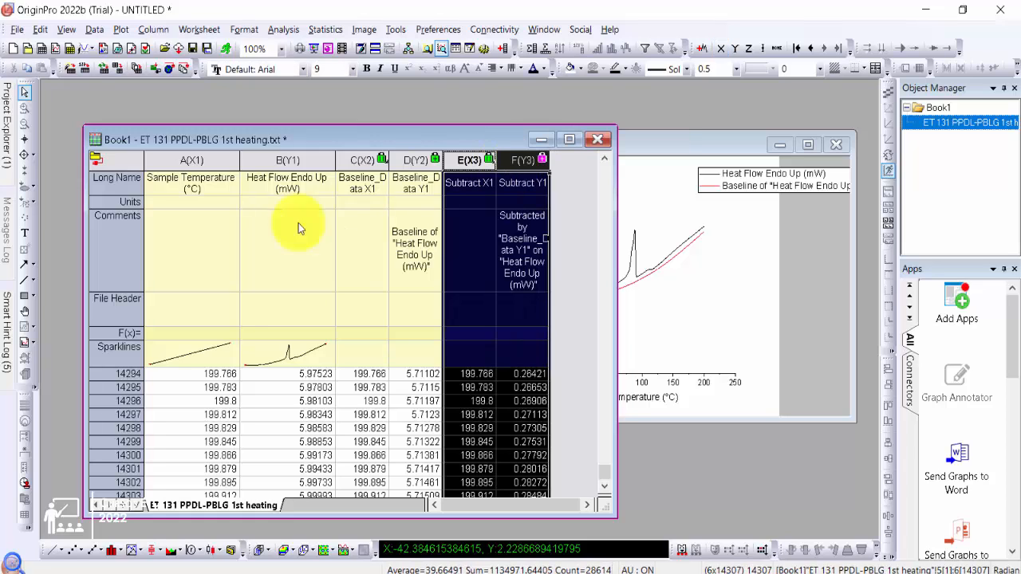
pyautogui.click(65, 552)
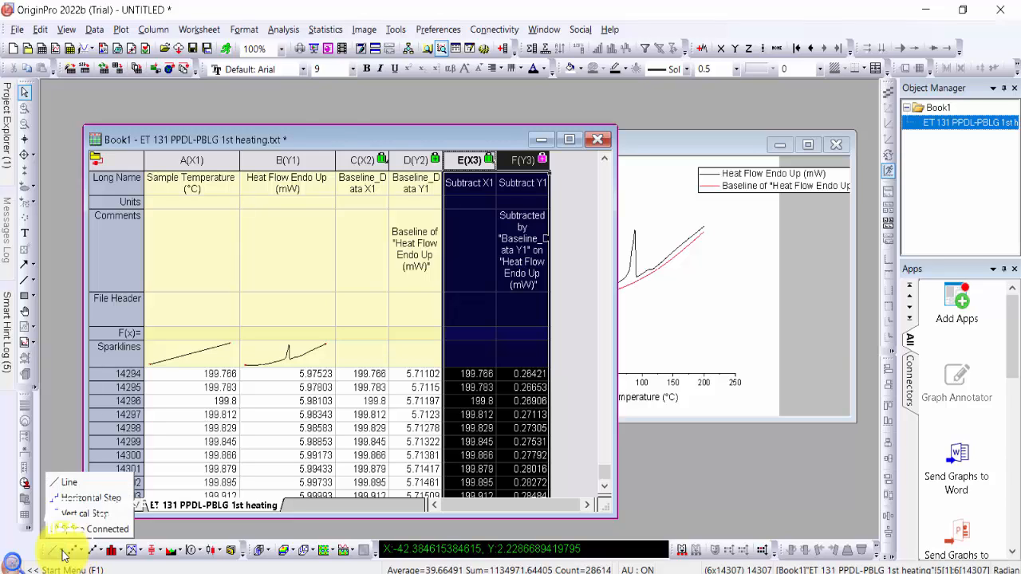
pyautogui.click(78, 484)
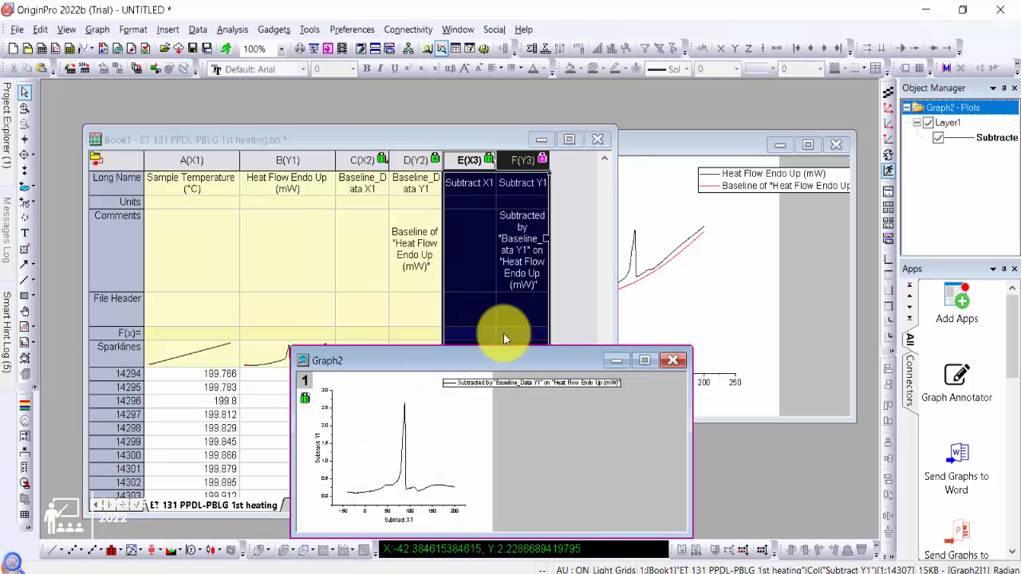
pyautogui.moveTo(512, 359); pyautogui.dragTo(501, 180)
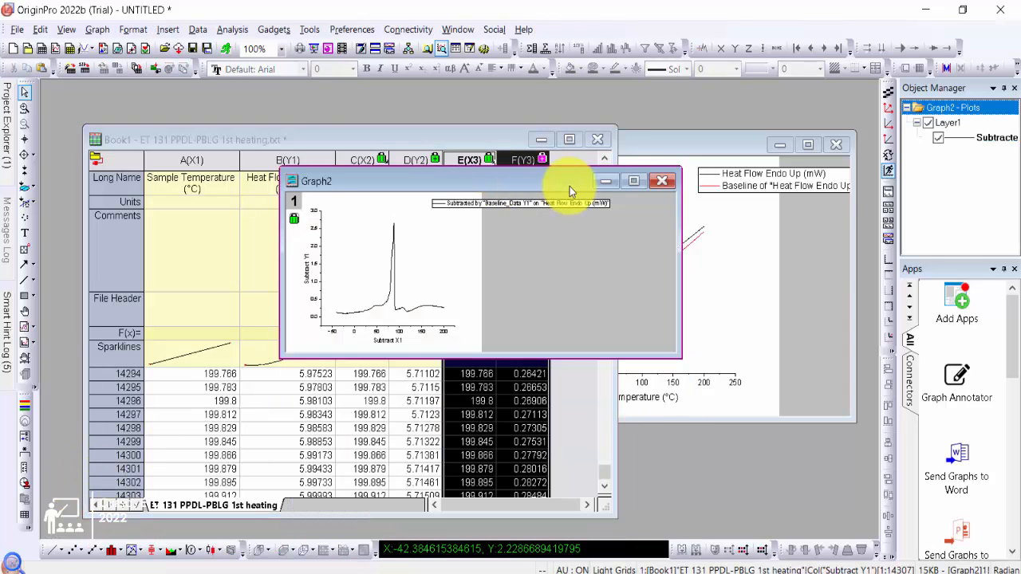
pyautogui.click(634, 184)
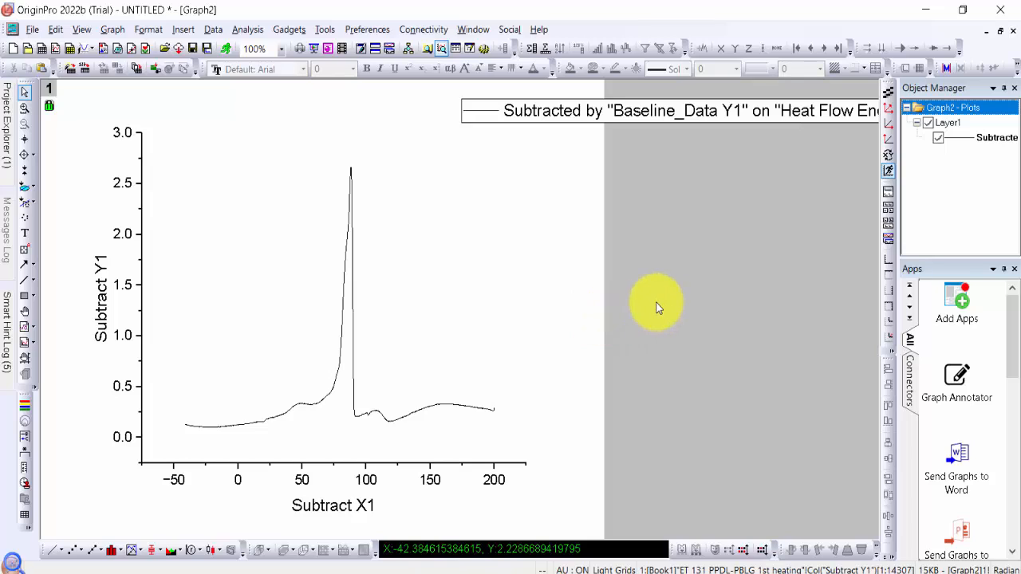